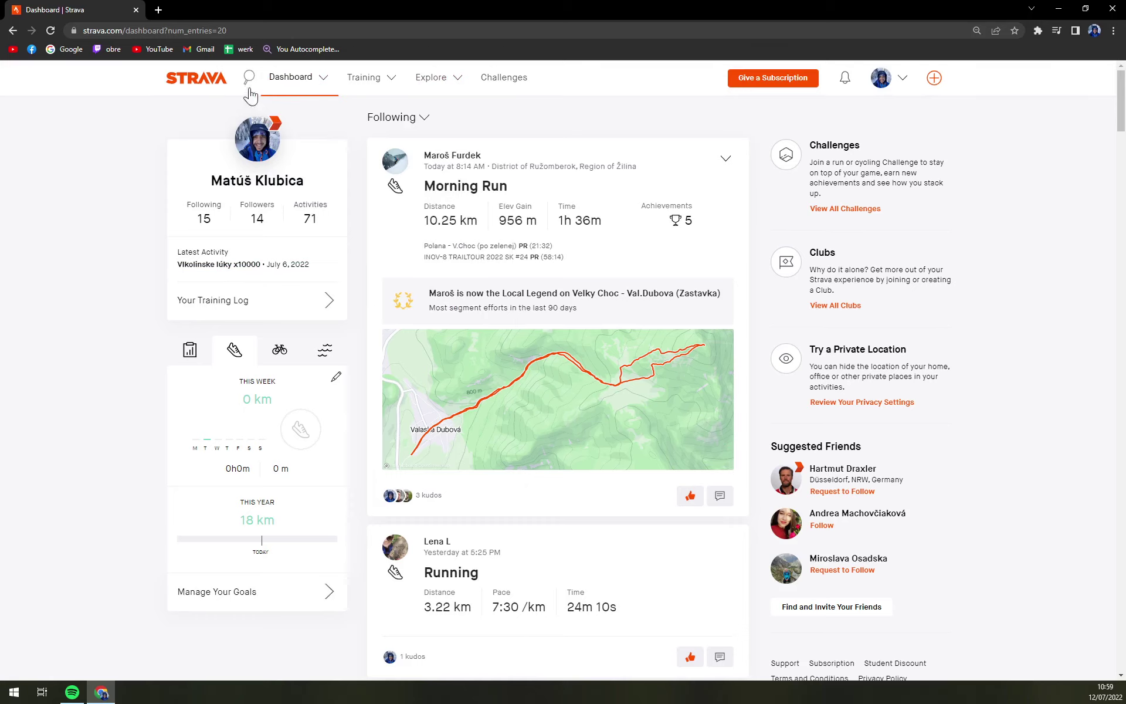
Go to My Routes from the Dashboard menu.
mouse_move(284, 82)
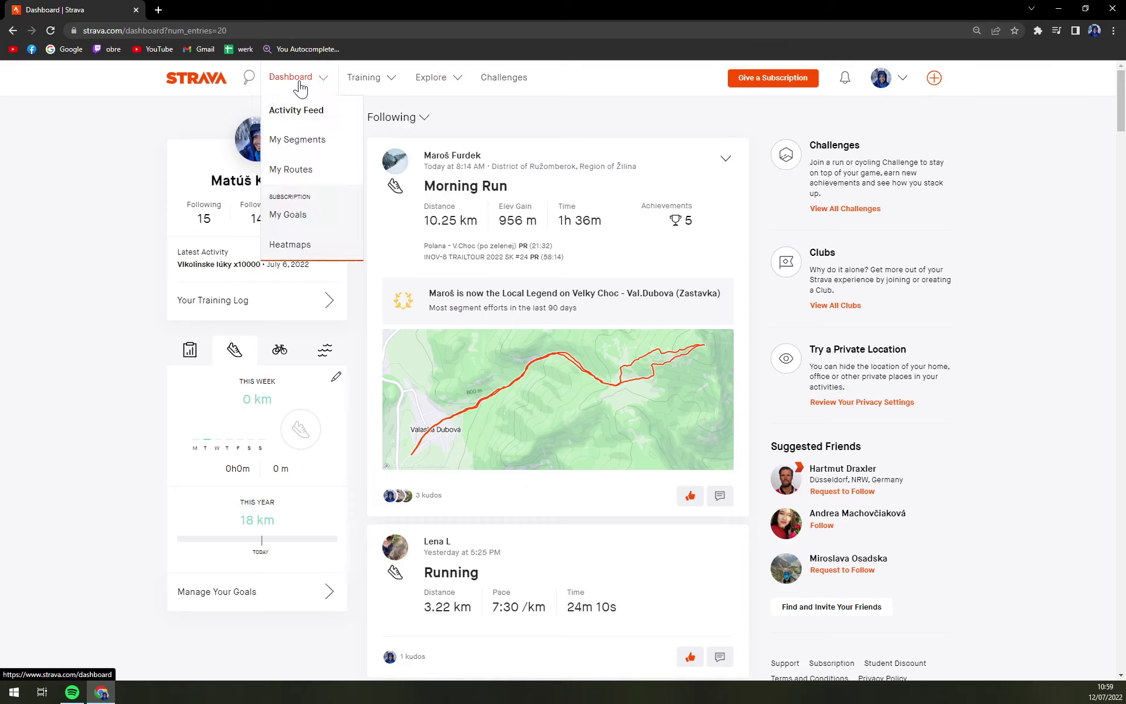
left_click(291, 174)
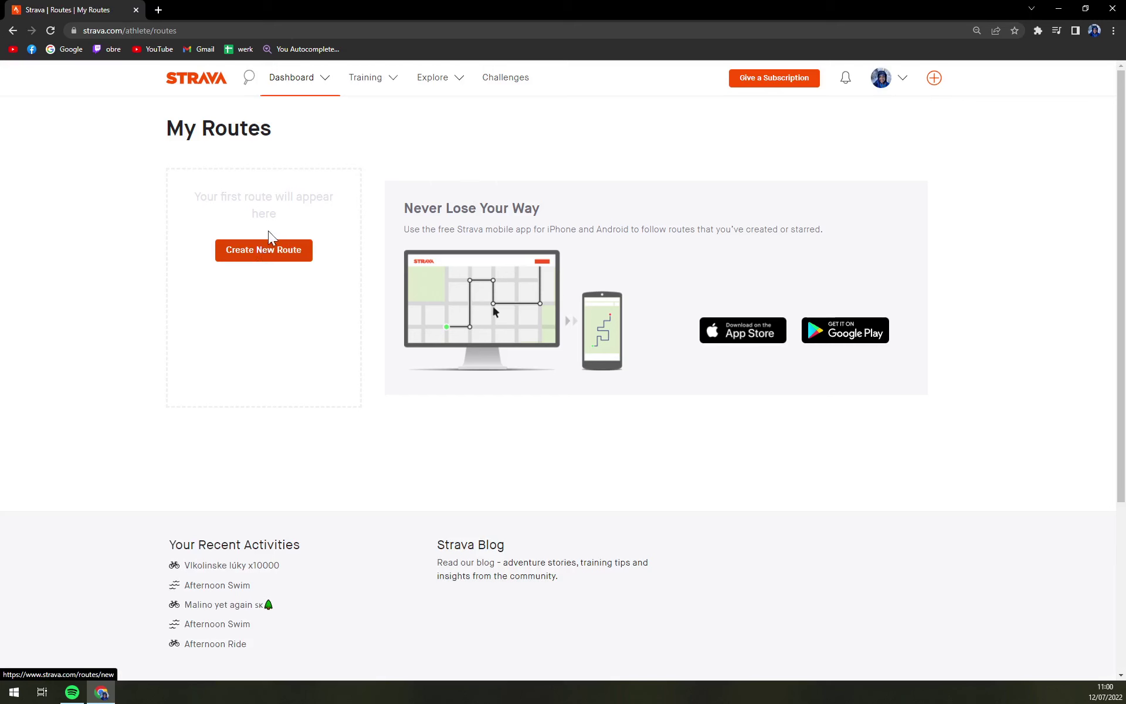
Start a new route and dismiss the location permission request.
left_click(239, 248)
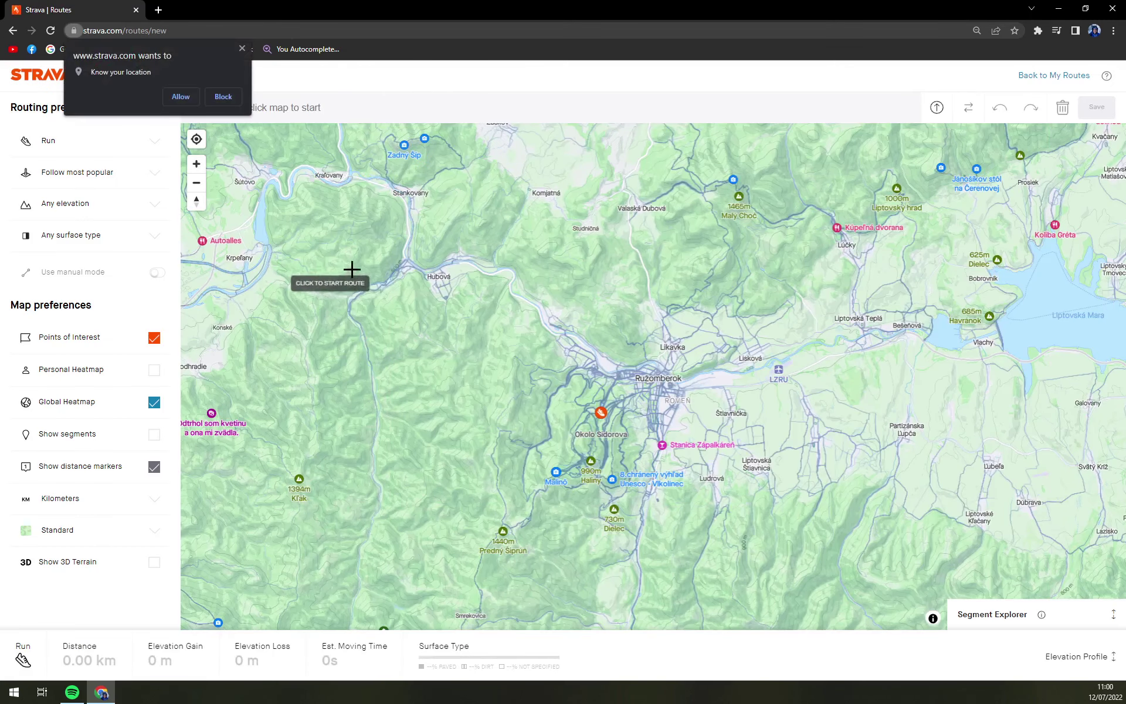
left_click_drag(638, 308, 607, 211)
left_click(242, 48)
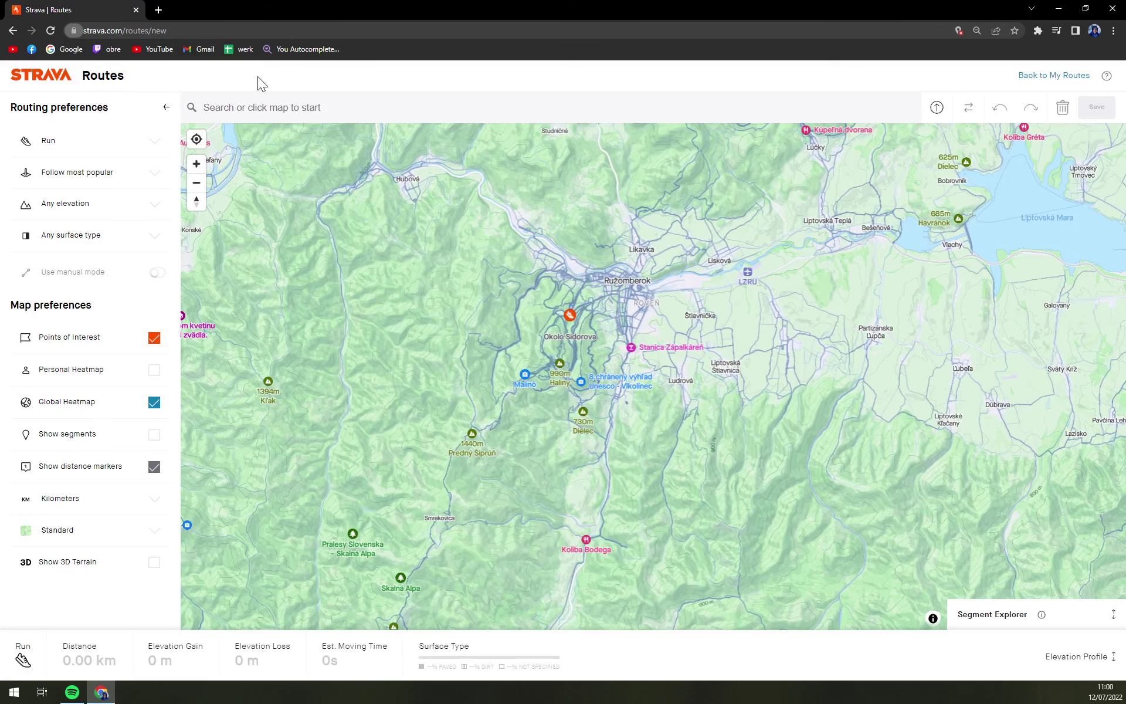
Centre the map on Ružomberok and bring up the route's activity type list.
left_click_drag(709, 271, 665, 125)
left_click_drag(574, 346, 483, 431)
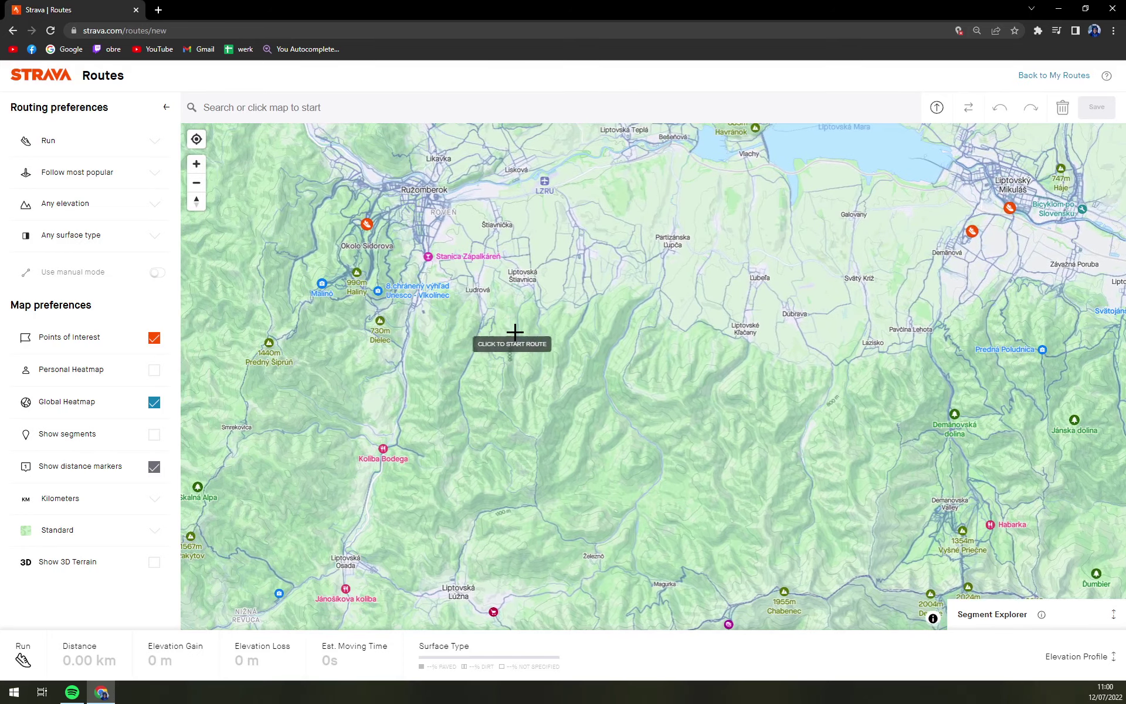
scroll(477, 377, "down", 2)
scroll(477, 377, "up", 3)
left_click_drag(337, 372, 456, 367)
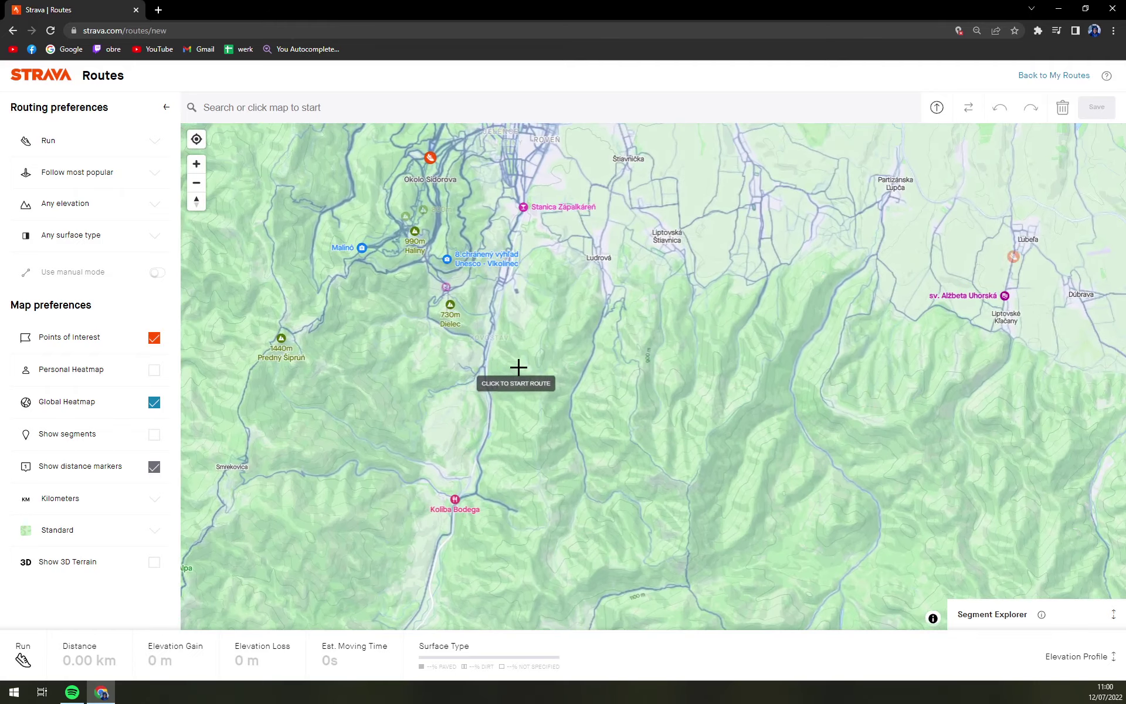
scroll(530, 284, "up", 2)
left_click_drag(530, 283, 543, 392)
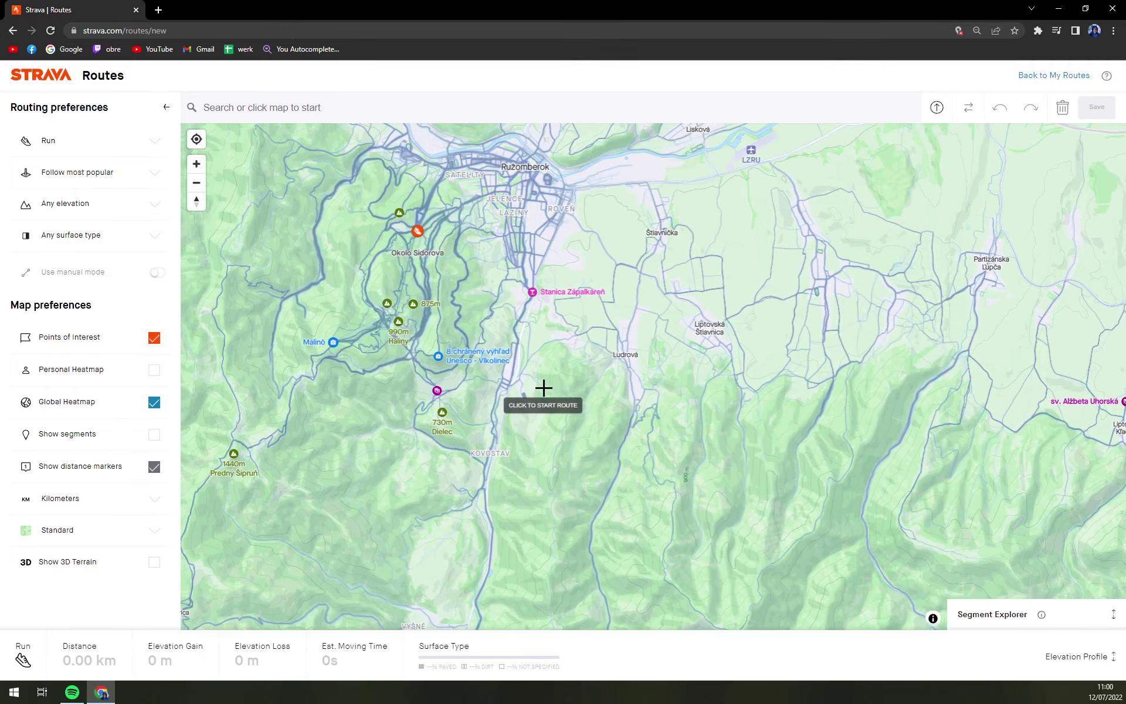
left_click_drag(515, 246, 492, 390)
scroll(516, 352, "up", 2)
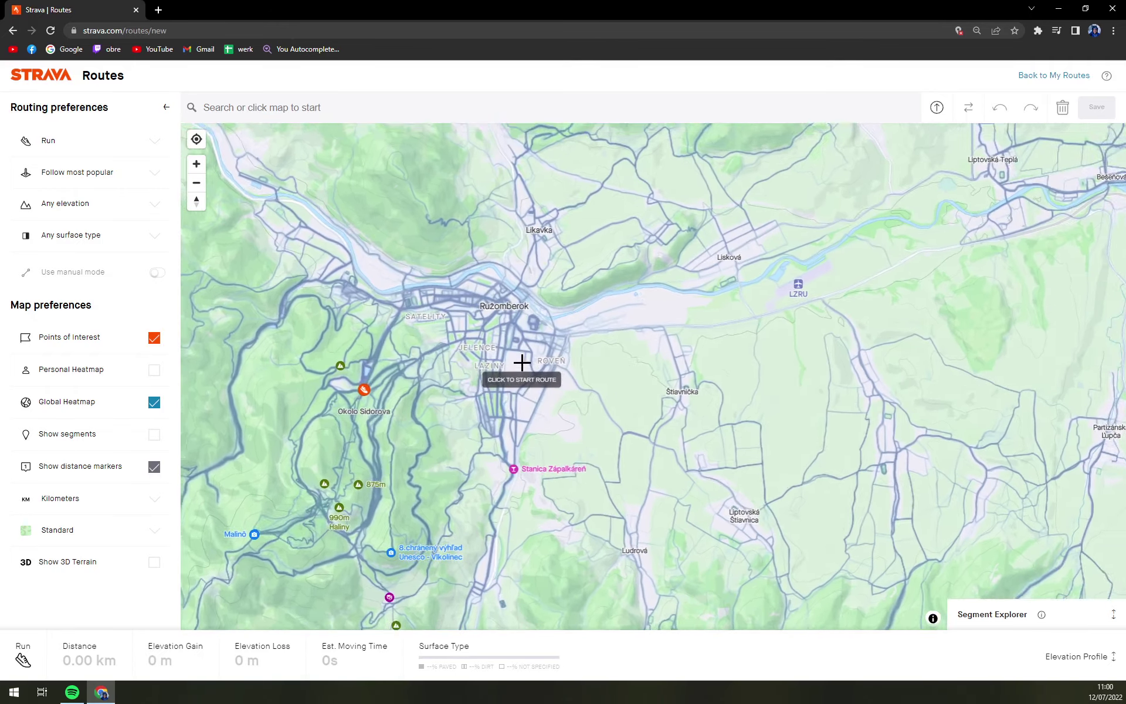
scroll(475, 370, "down", 2)
scroll(508, 375, "down", 3)
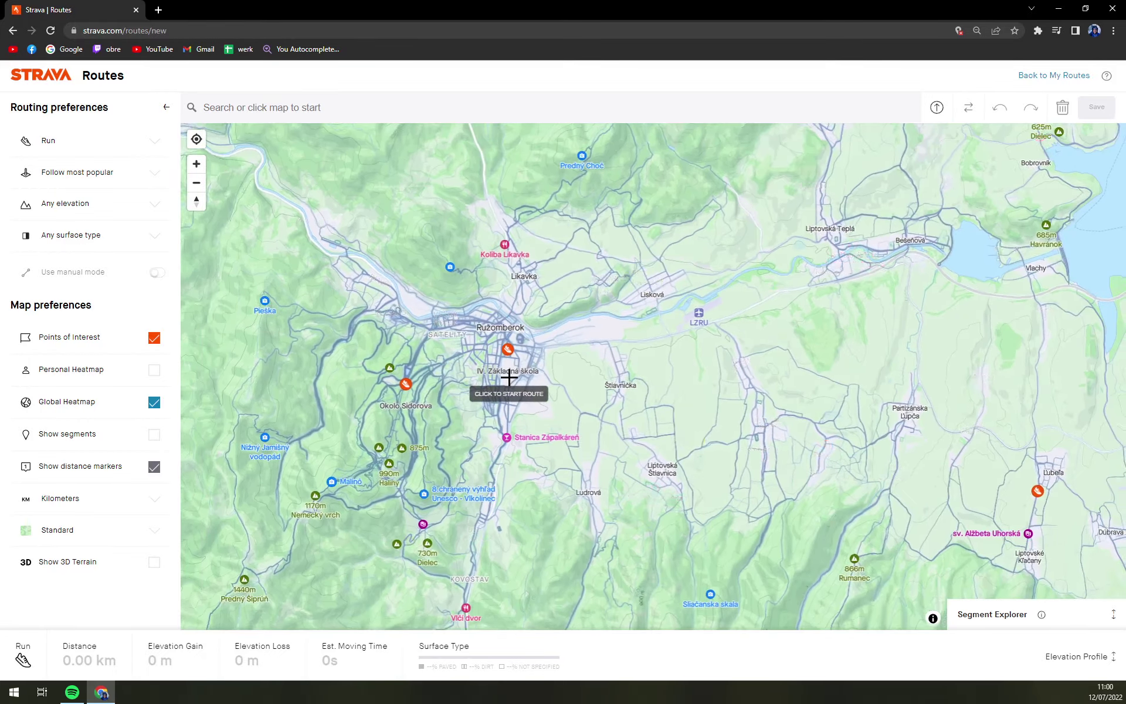
scroll(463, 294, "up", 2)
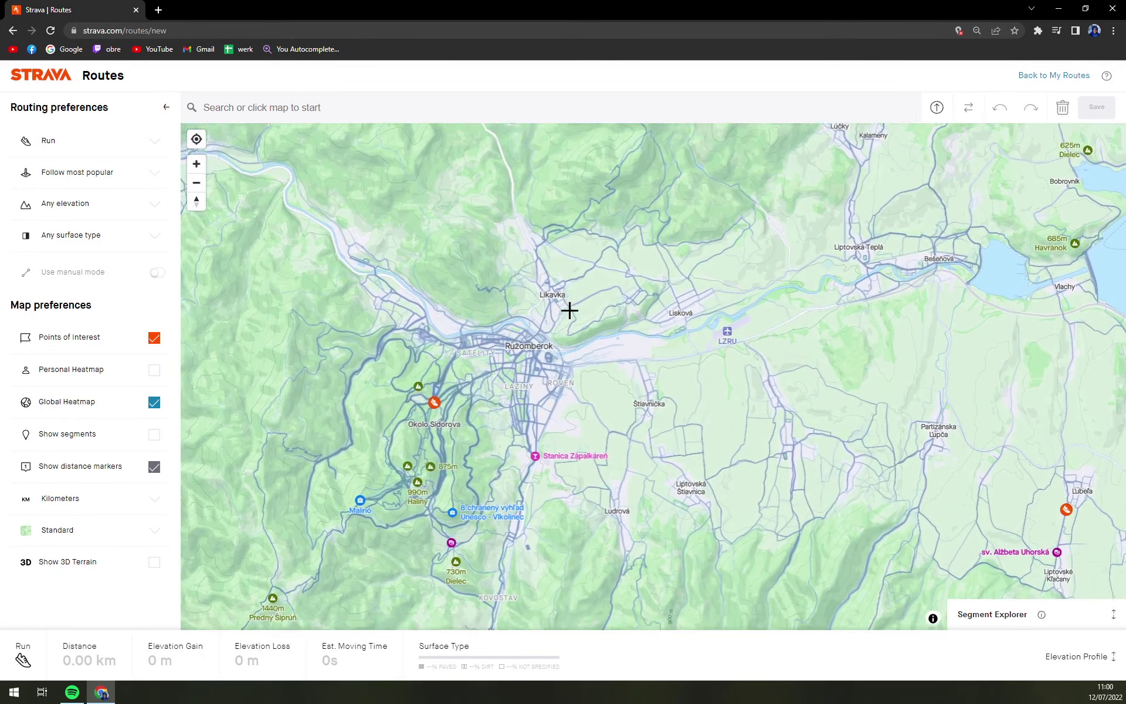
left_click_drag(568, 309, 556, 221)
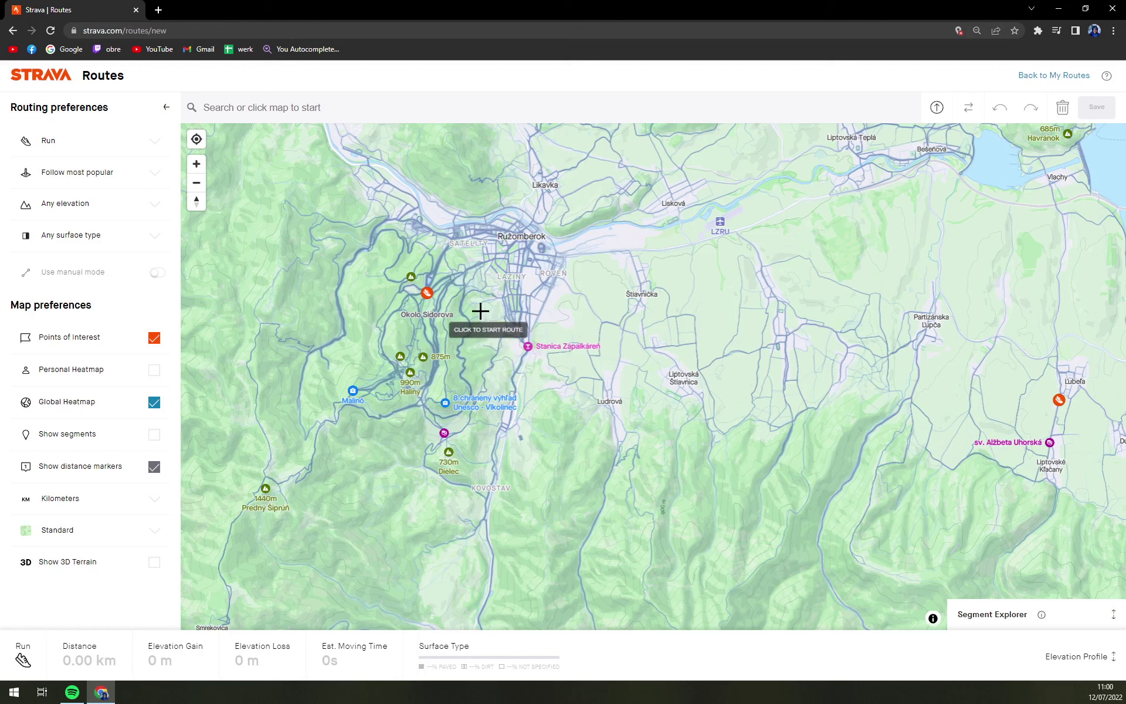
left_click(129, 158)
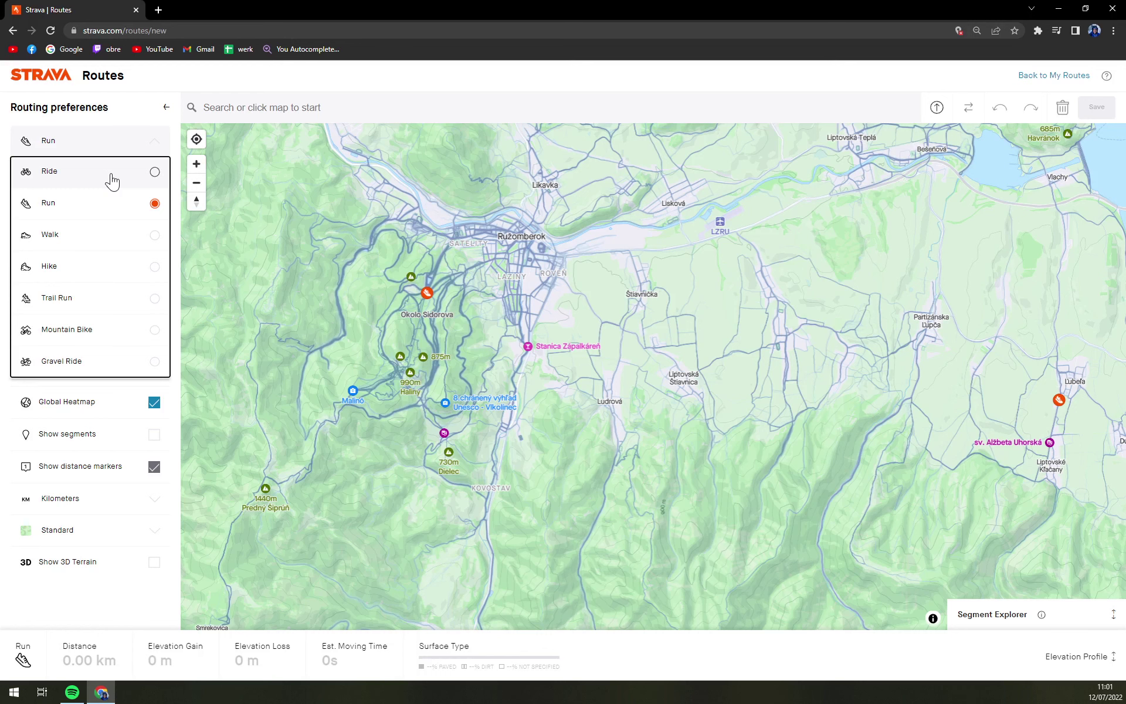
Set the activity to Ride, keeping most-popular routing, Any elevation and Any surface.
left_click(111, 176)
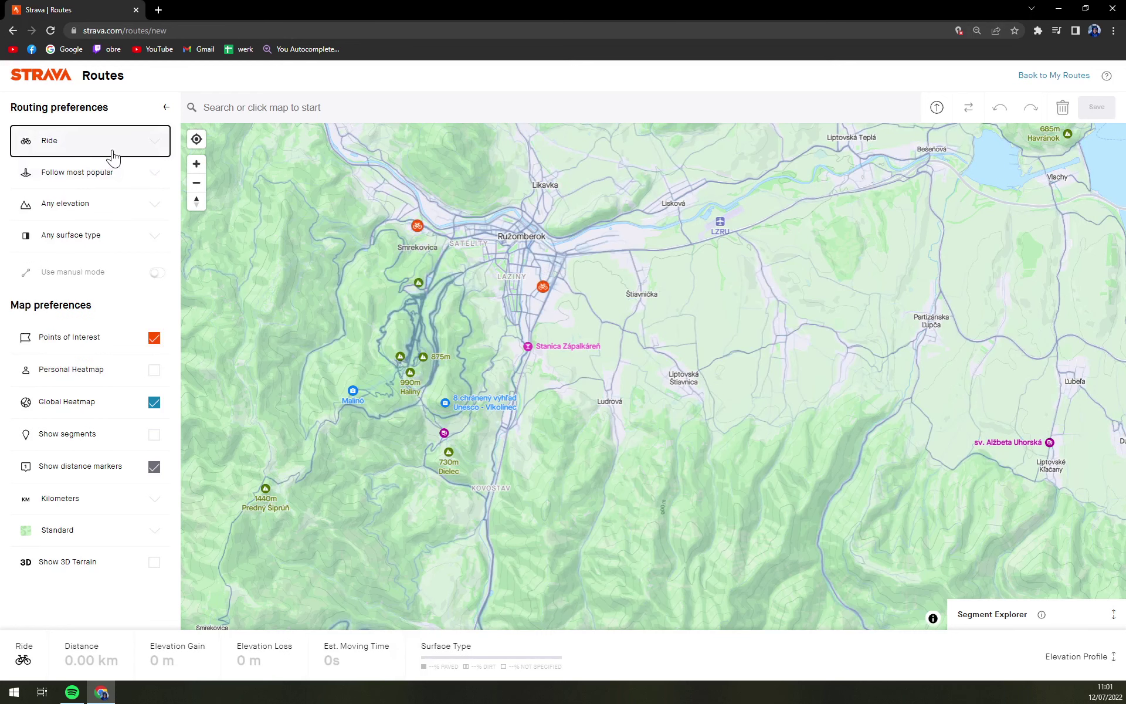
left_click(161, 179)
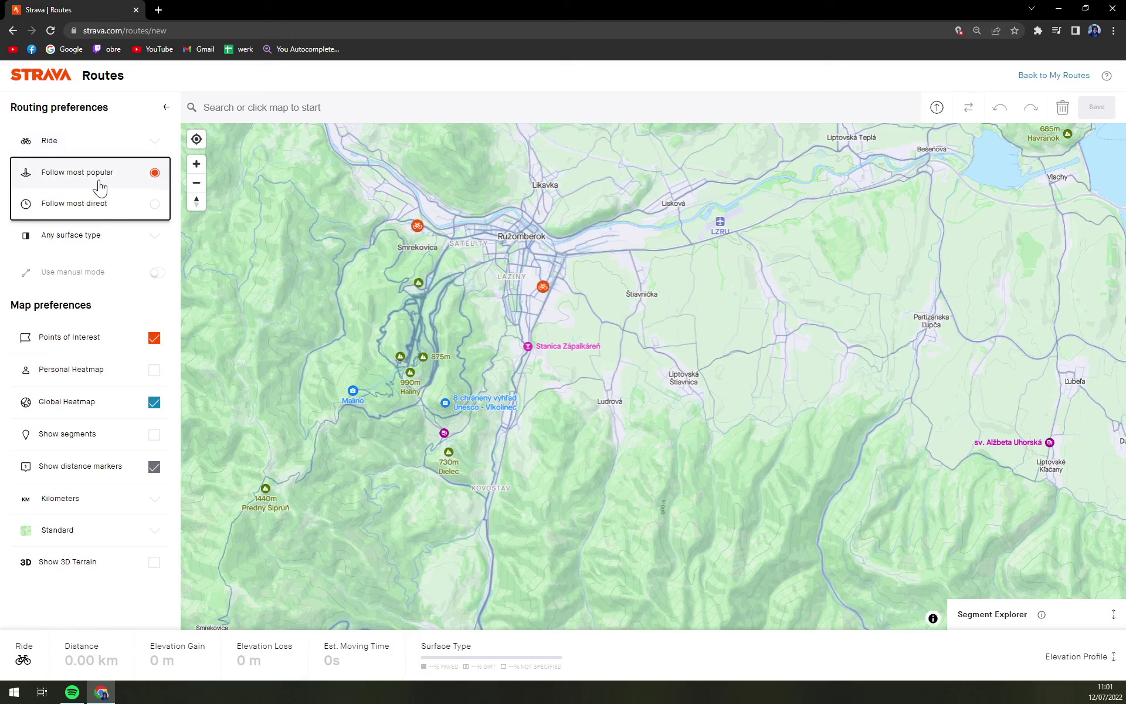
left_click(153, 176)
left_click(159, 203)
left_click(156, 205)
left_click(156, 246)
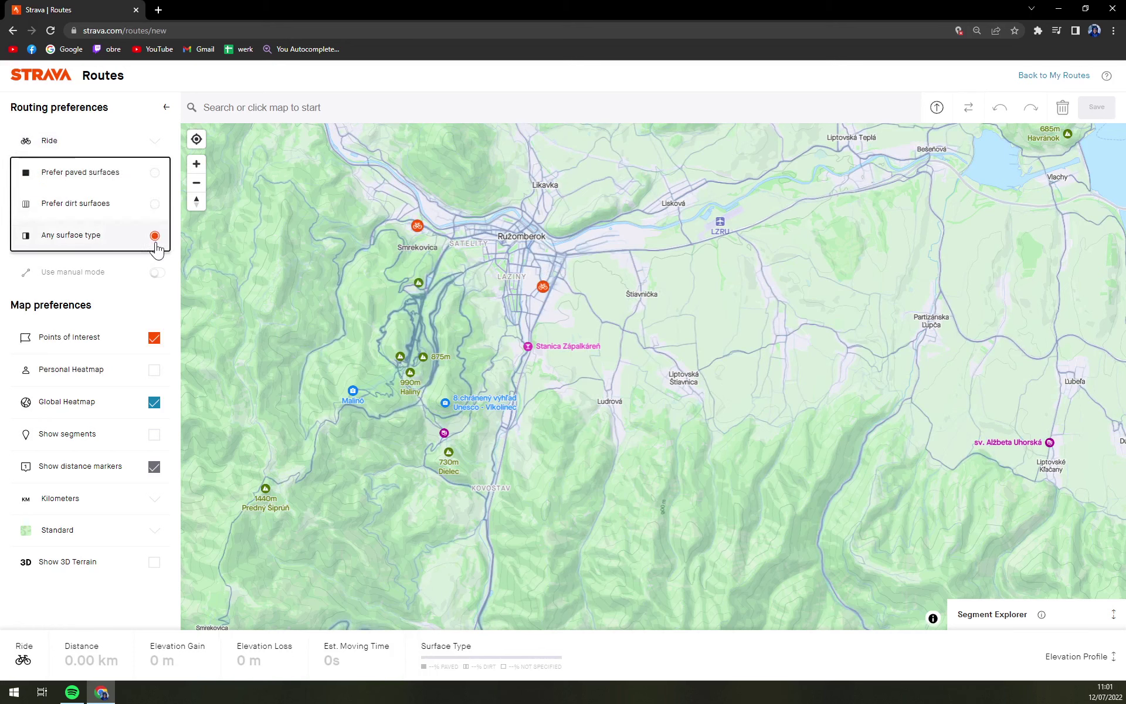
left_click(144, 240)
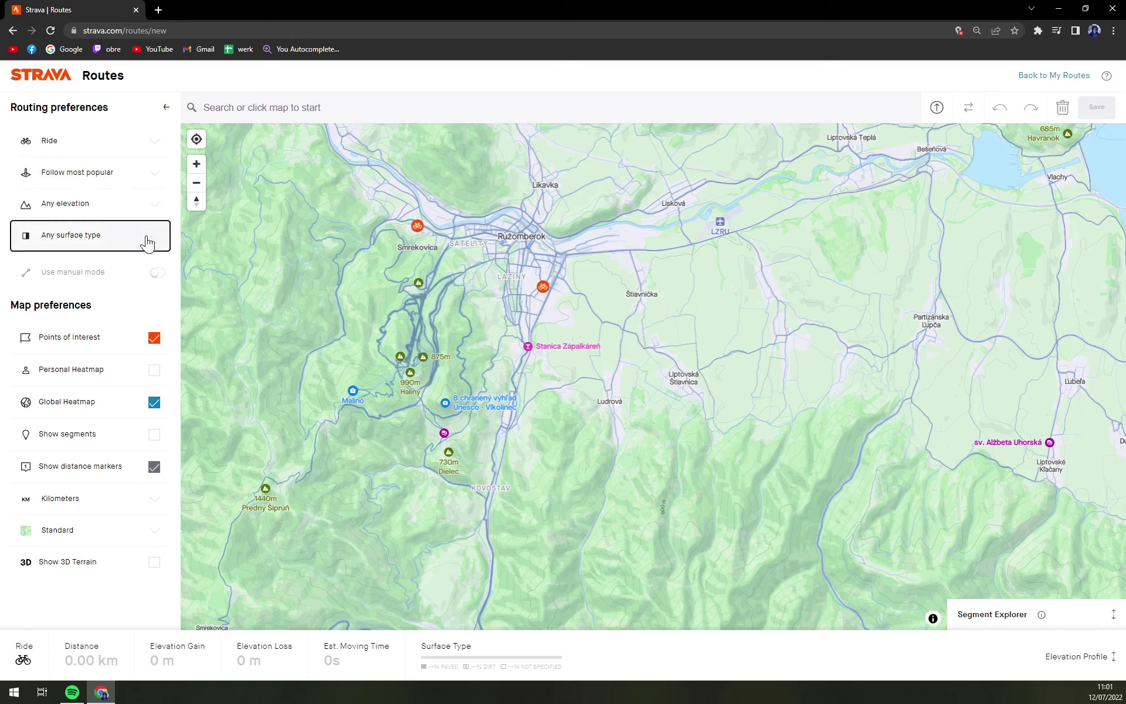
Toggle manual mode on and back off, then show the personal heatmap.
left_click(157, 273)
left_click(575, 280)
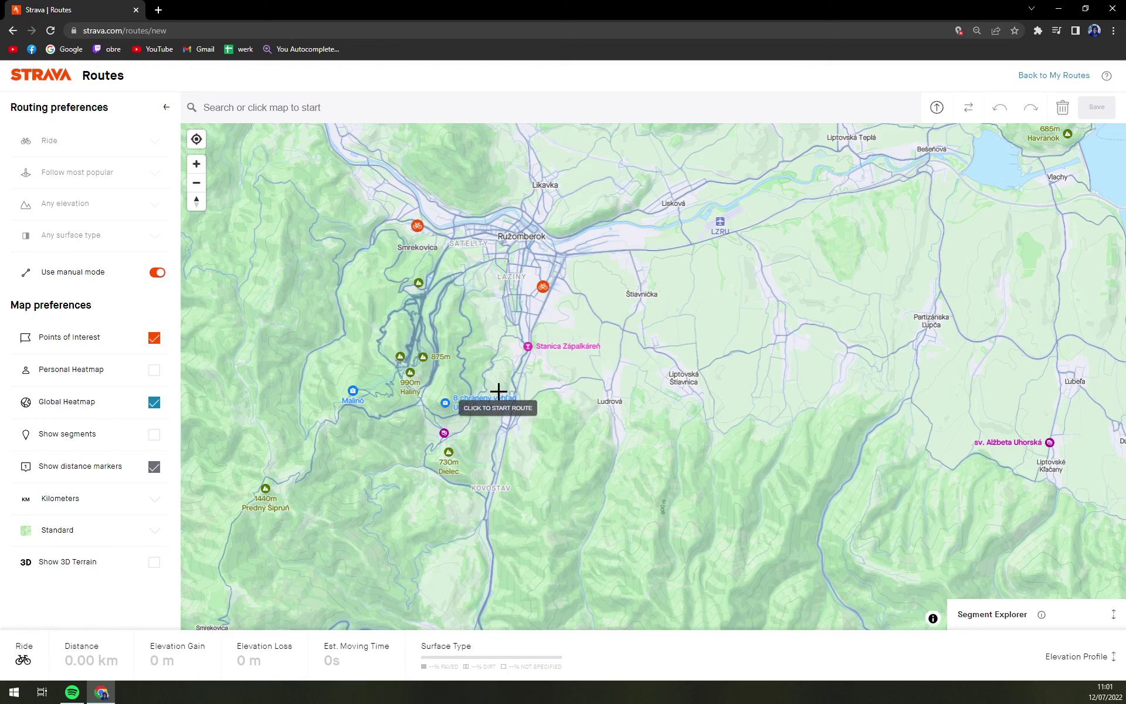
left_click(156, 273)
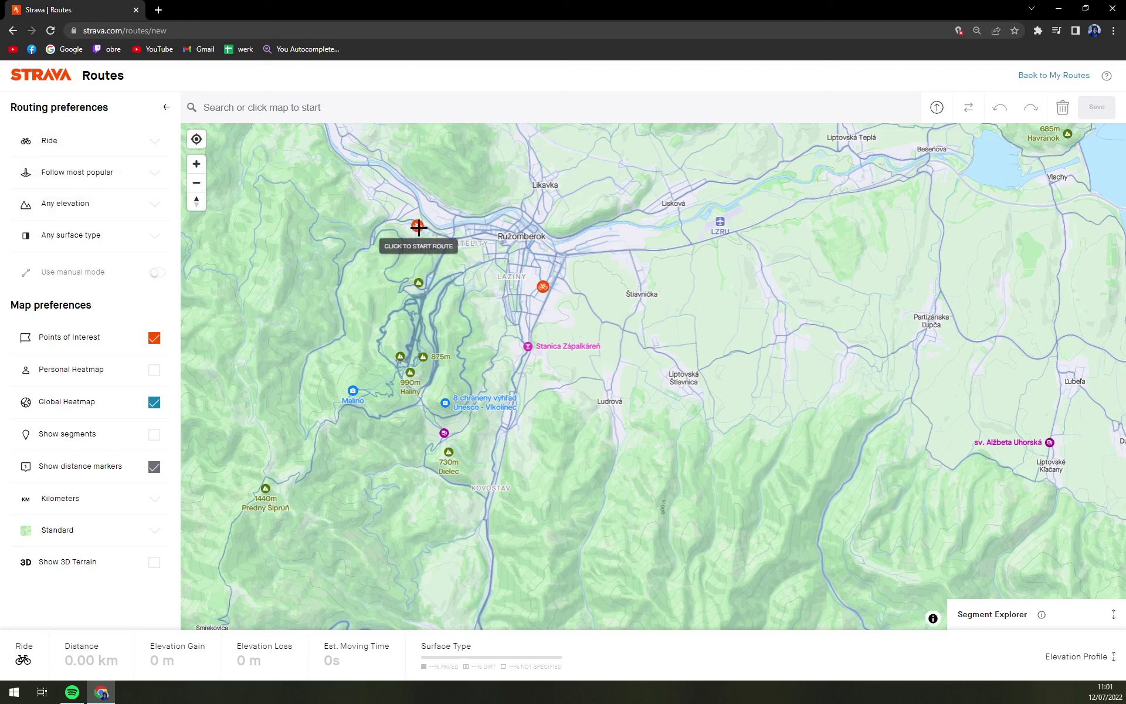
left_click(156, 374)
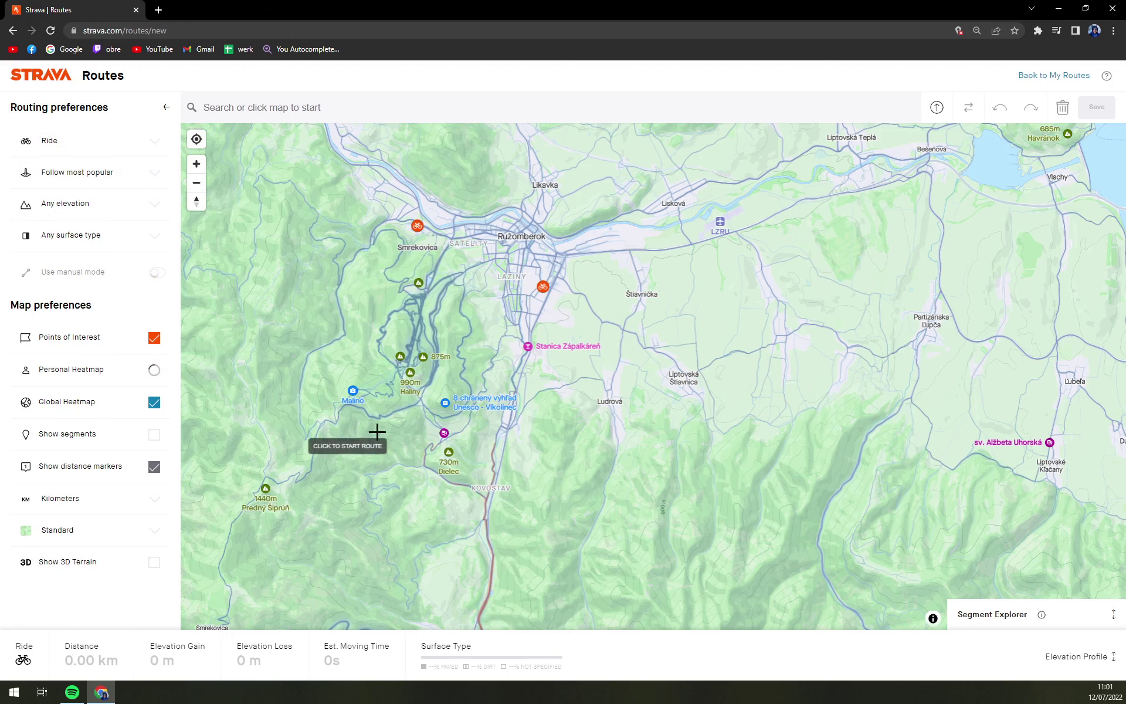
Pan along the heatmap lines, then hide the personal heatmap.
scroll(499, 402, "down", 2)
scroll(533, 399, "down", 3)
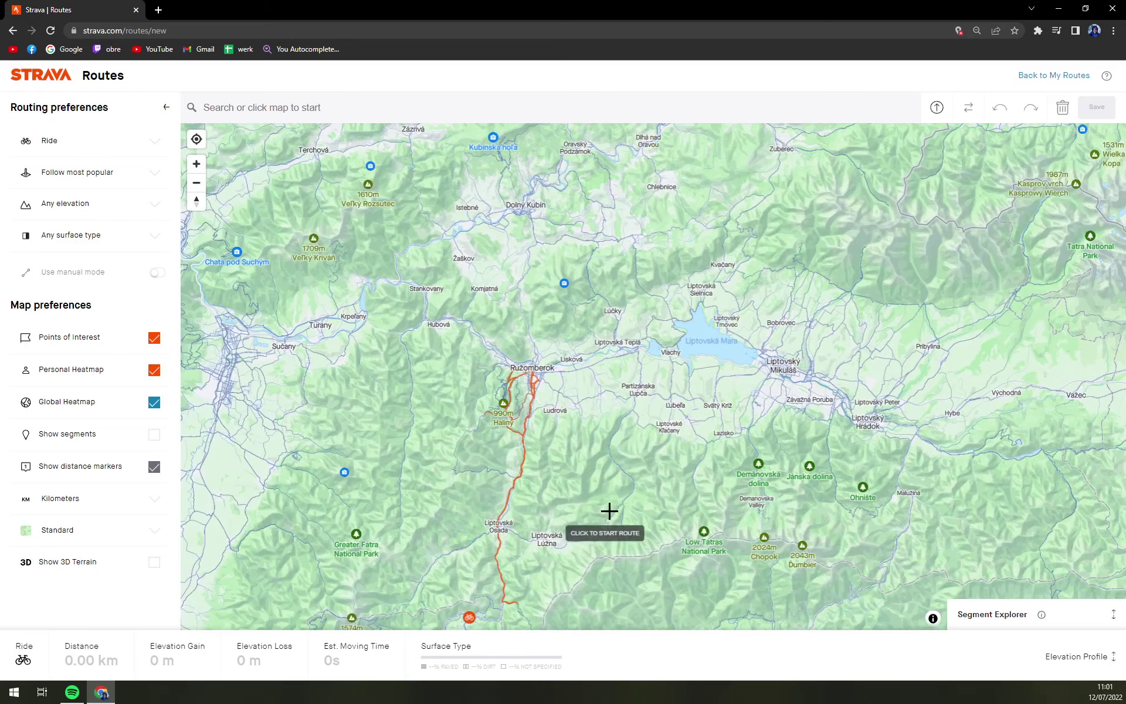
left_click_drag(608, 510, 616, 443)
scroll(531, 473, "up", 2)
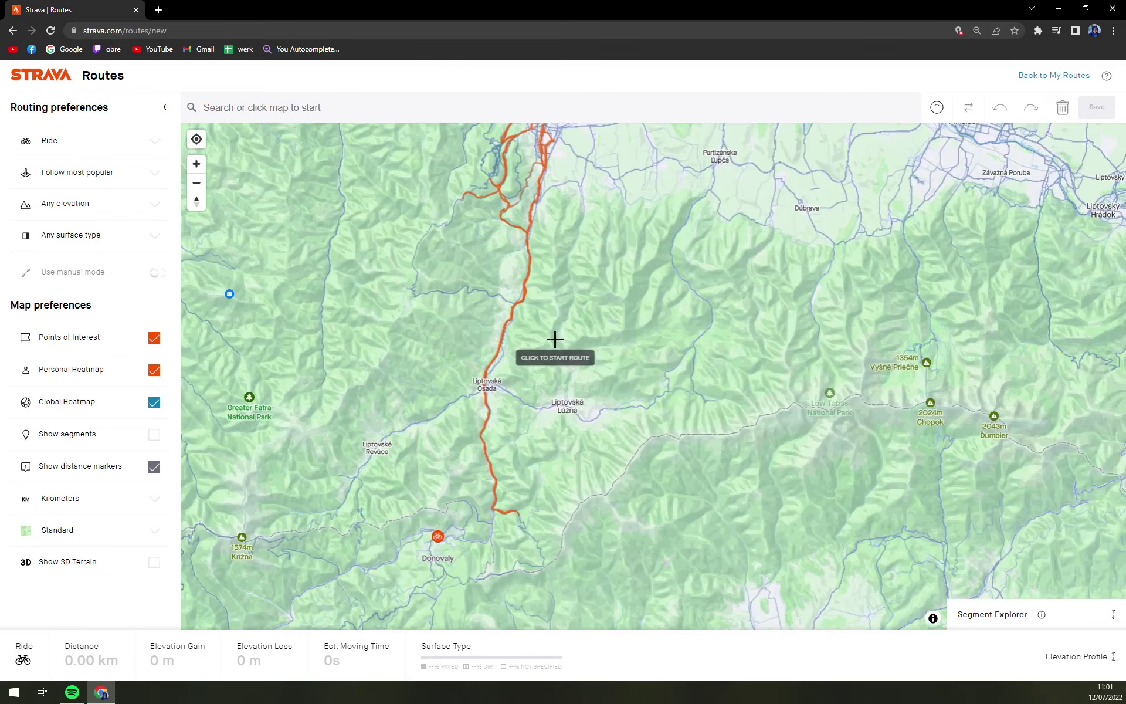
left_click_drag(555, 336, 581, 428)
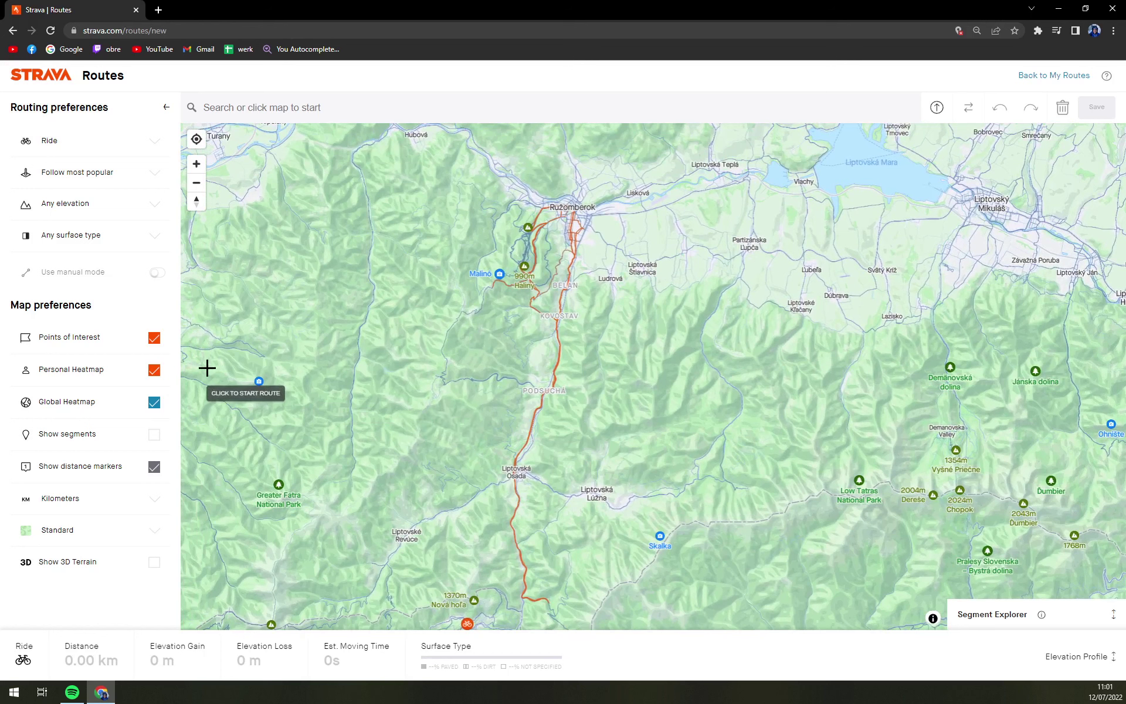
left_click(154, 370)
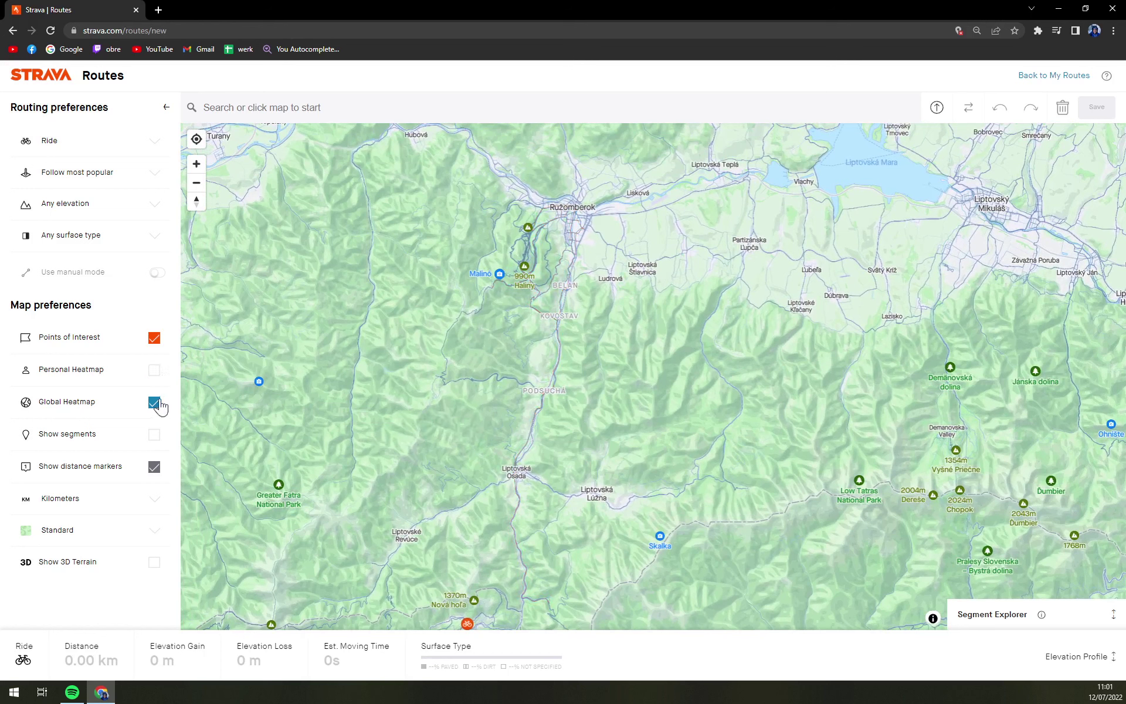
Show Strava segments briefly, then hide them again, keeping the Standard style.
left_click(154, 437)
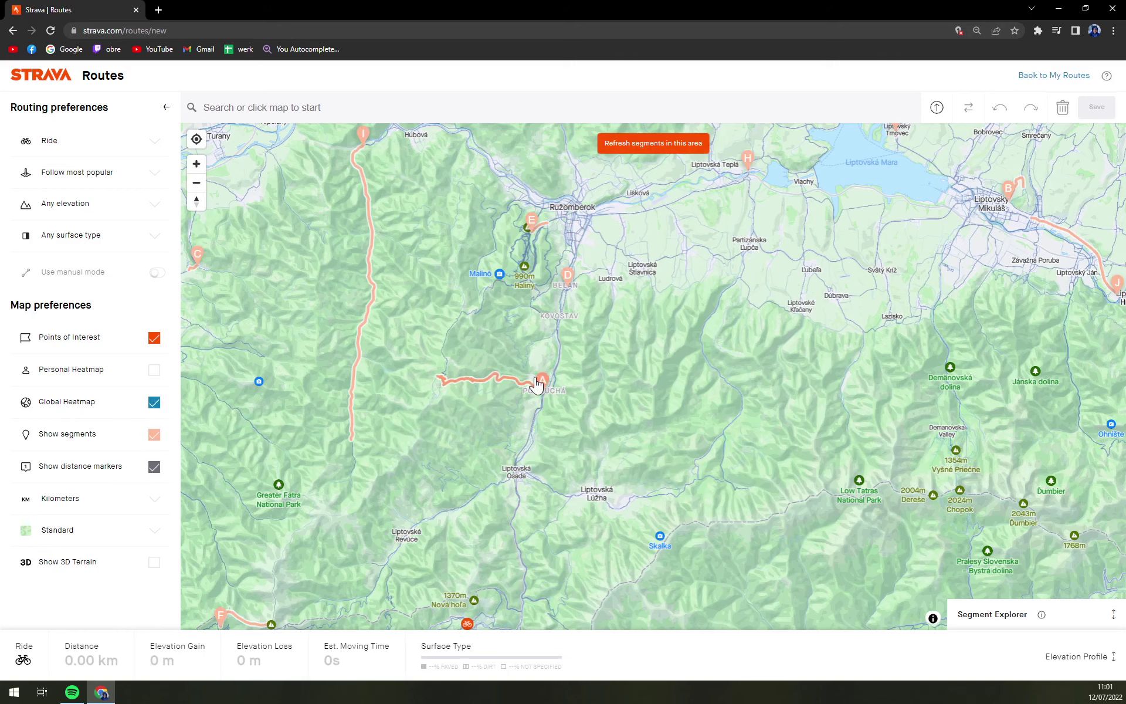
scroll(520, 279, "up", 5)
scroll(529, 366, "up", 3)
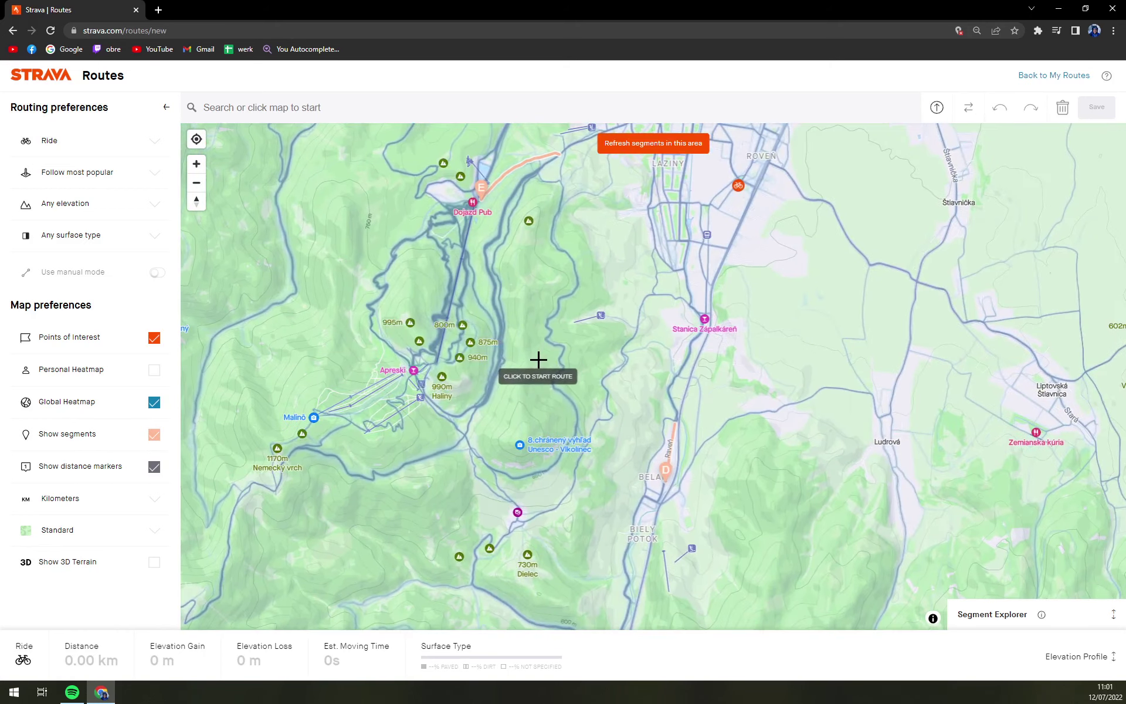
left_click(155, 435)
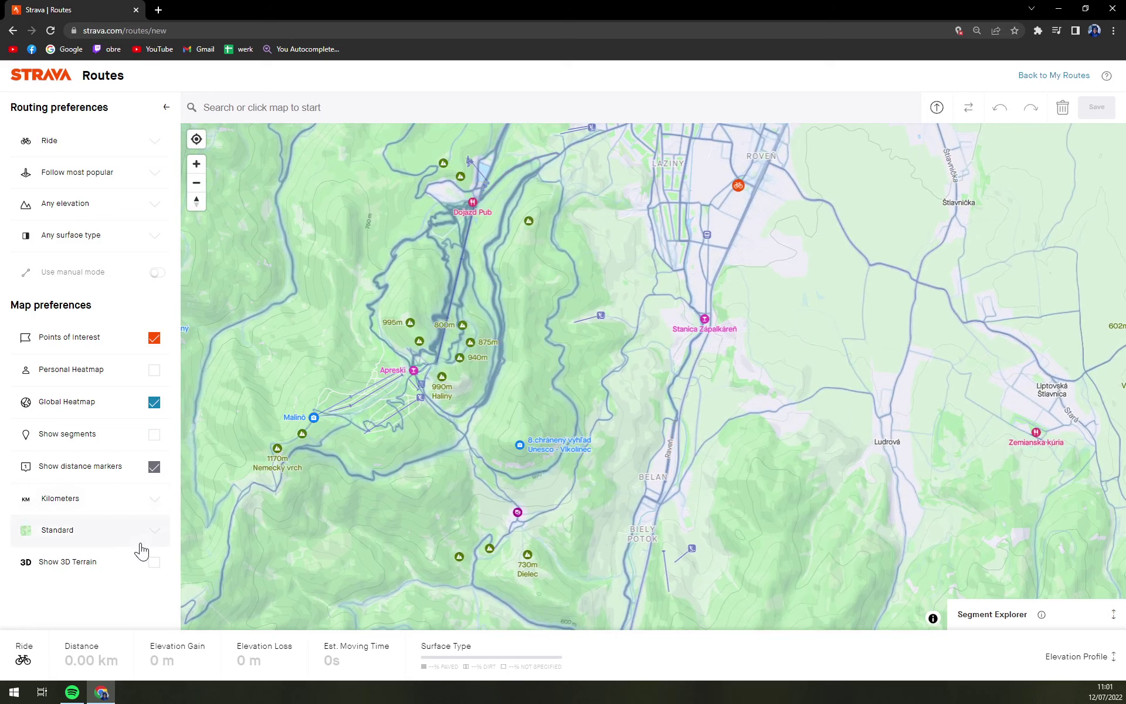
left_click(118, 538)
Zoom into central Ružomberok for the start point, then pan south toward Smrekovica.
left_click(117, 538)
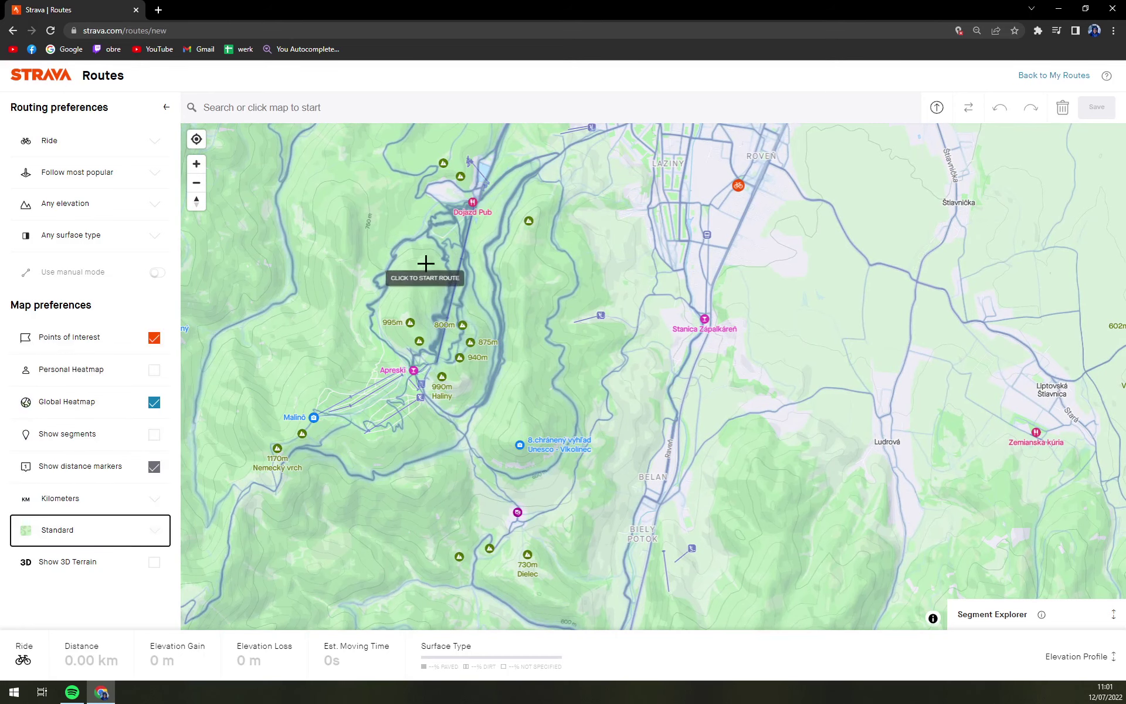
scroll(427, 264, "down", 2)
left_click_drag(538, 268, 522, 314)
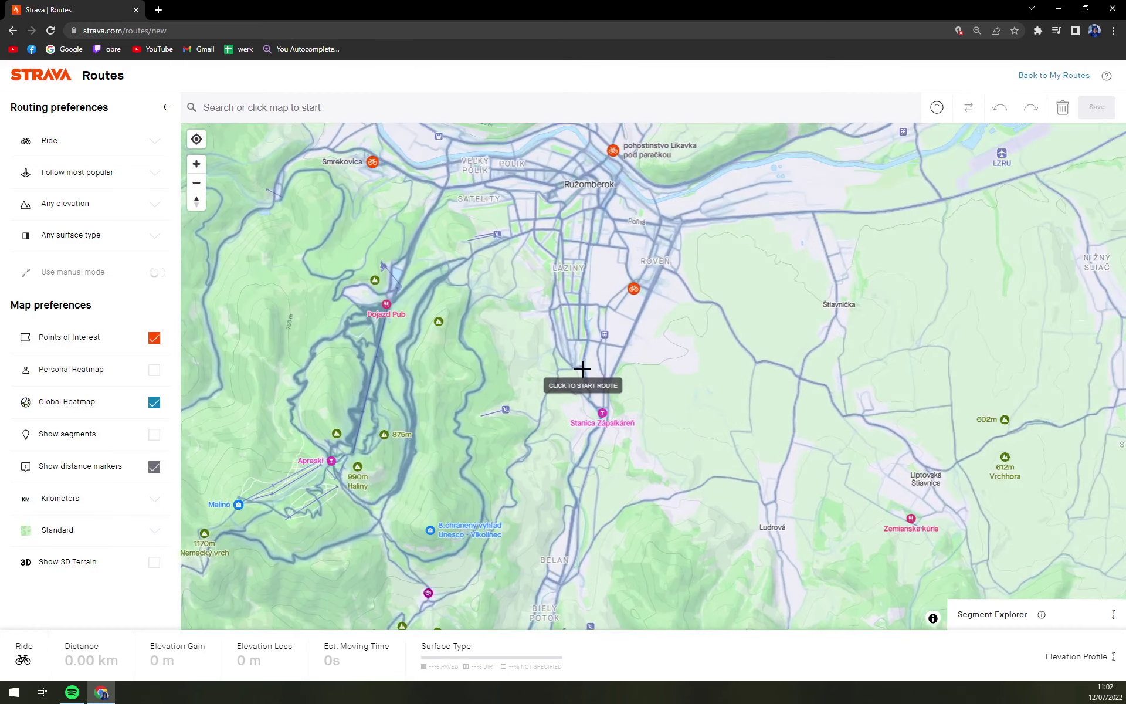
scroll(553, 183, "up", 3)
scroll(516, 258, "up", 2)
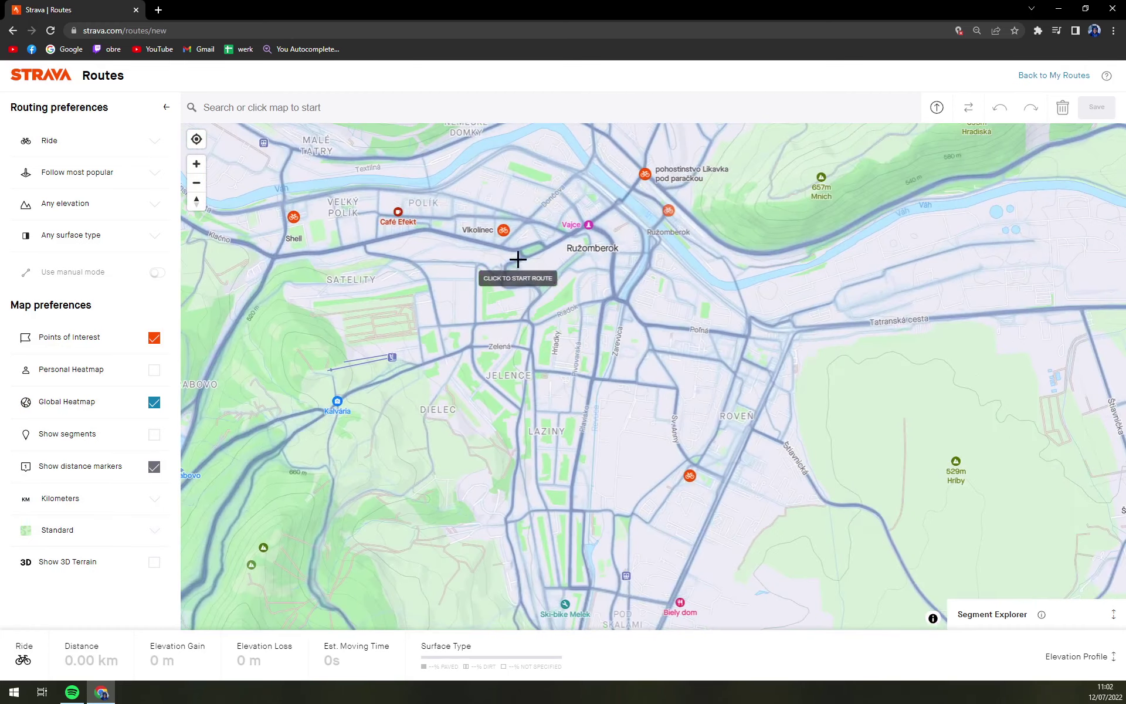
left_click_drag(515, 259, 516, 334)
scroll(563, 339, "up", 3)
scroll(539, 366, "up", 3)
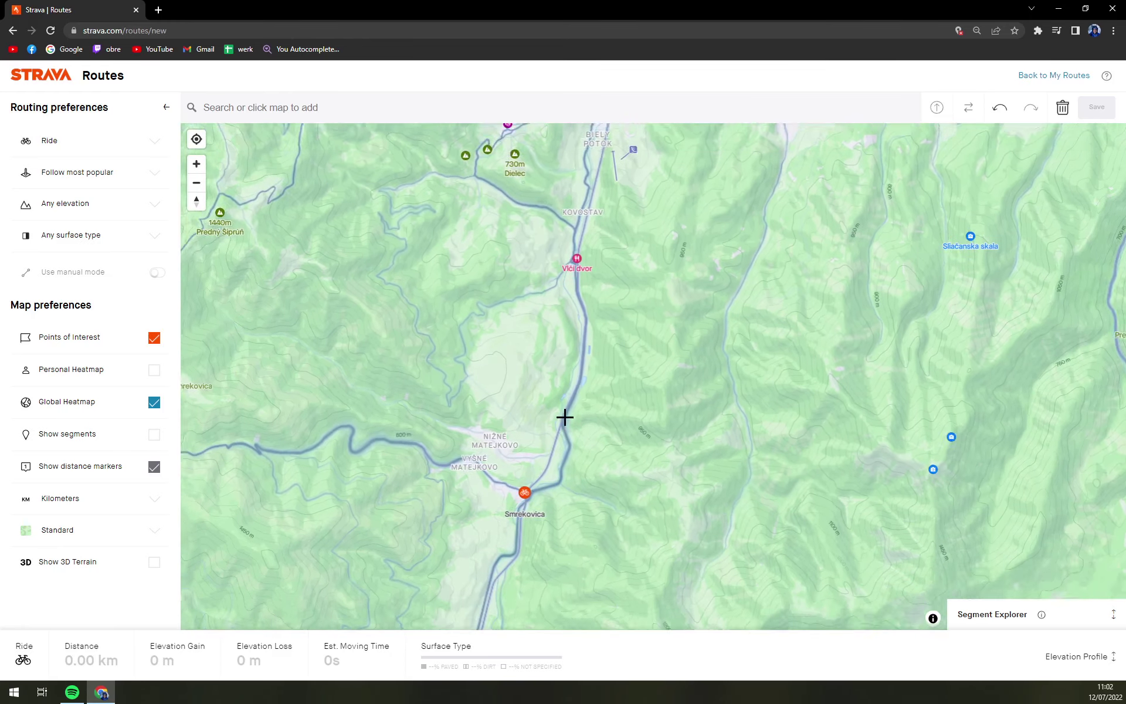
left_click_drag(564, 417, 681, 312)
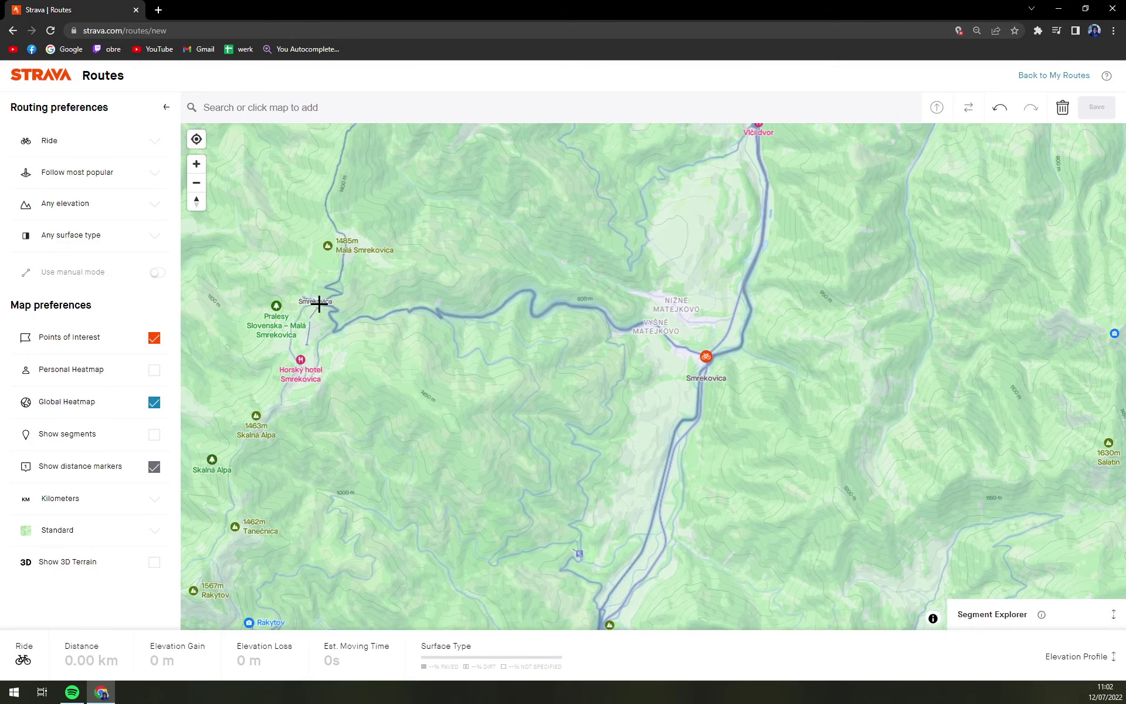
Add the finish at Smrekovica, giving a 19.96 km route with 883 m climbing.
left_click(354, 387)
scroll(799, 365, "down", 2)
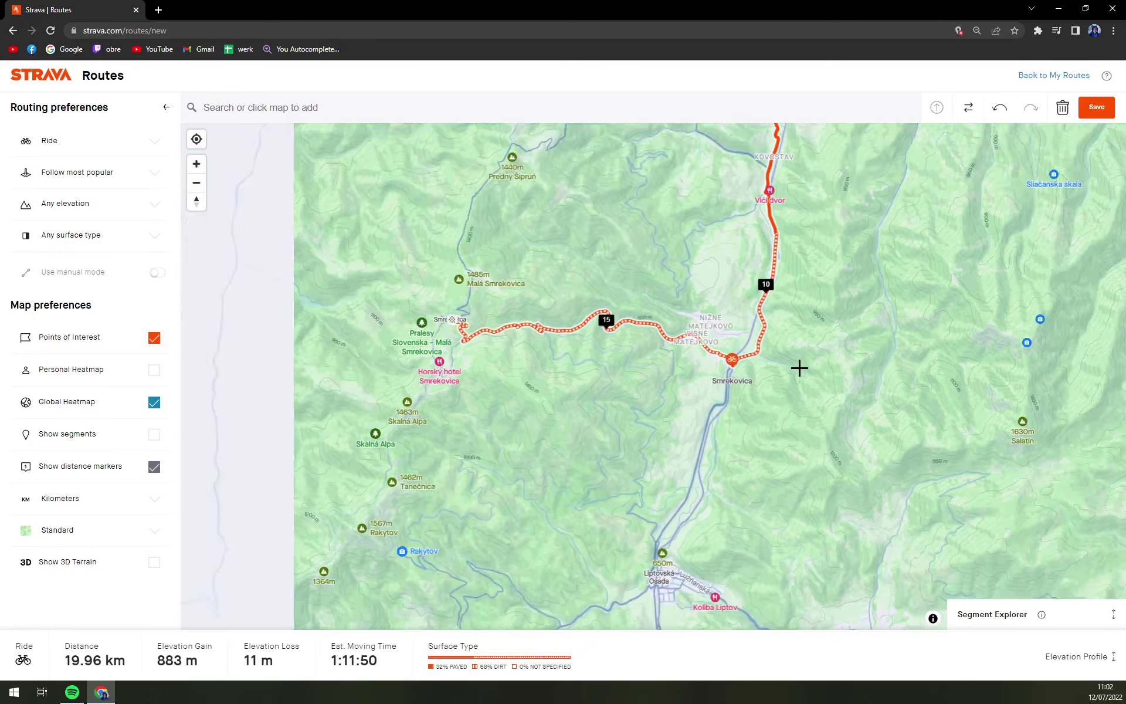
scroll(799, 357, "up", 2)
left_click_drag(791, 289, 735, 588)
left_click_drag(812, 311, 736, 473)
scroll(677, 410, "up", 1)
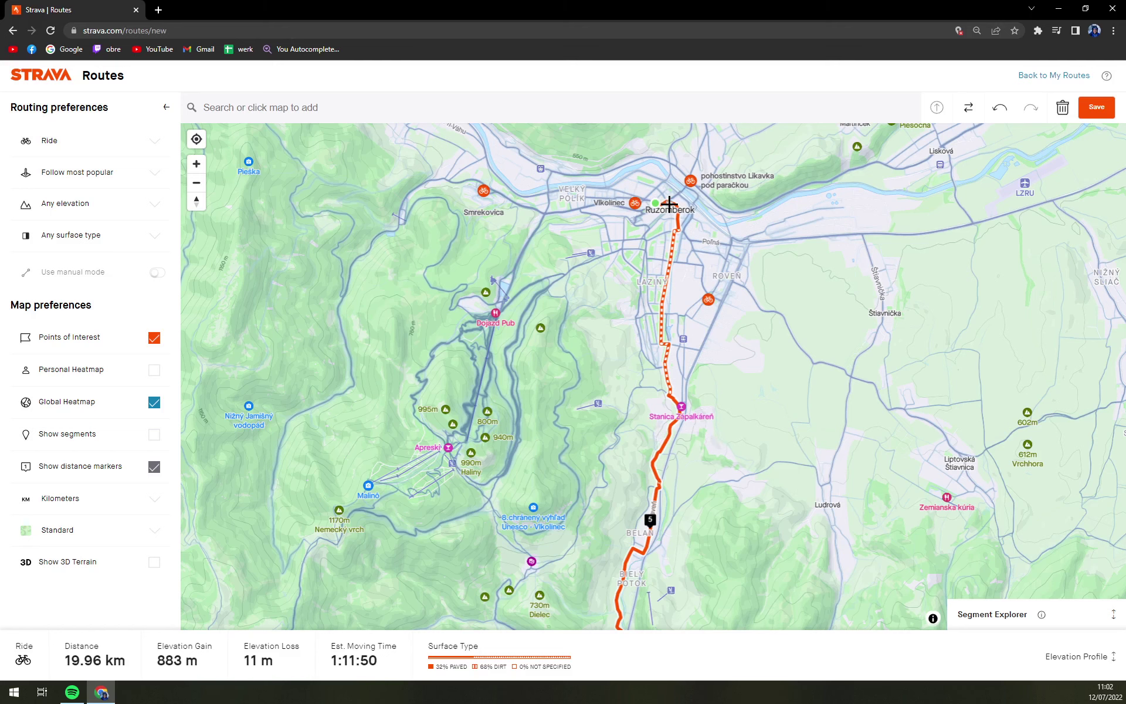
Follow the route along the map past Vlčí dvor and Koniarka to check it.
left_click_drag(733, 487, 661, 304)
left_click_drag(645, 434, 661, 304)
left_click_drag(606, 527, 636, 329)
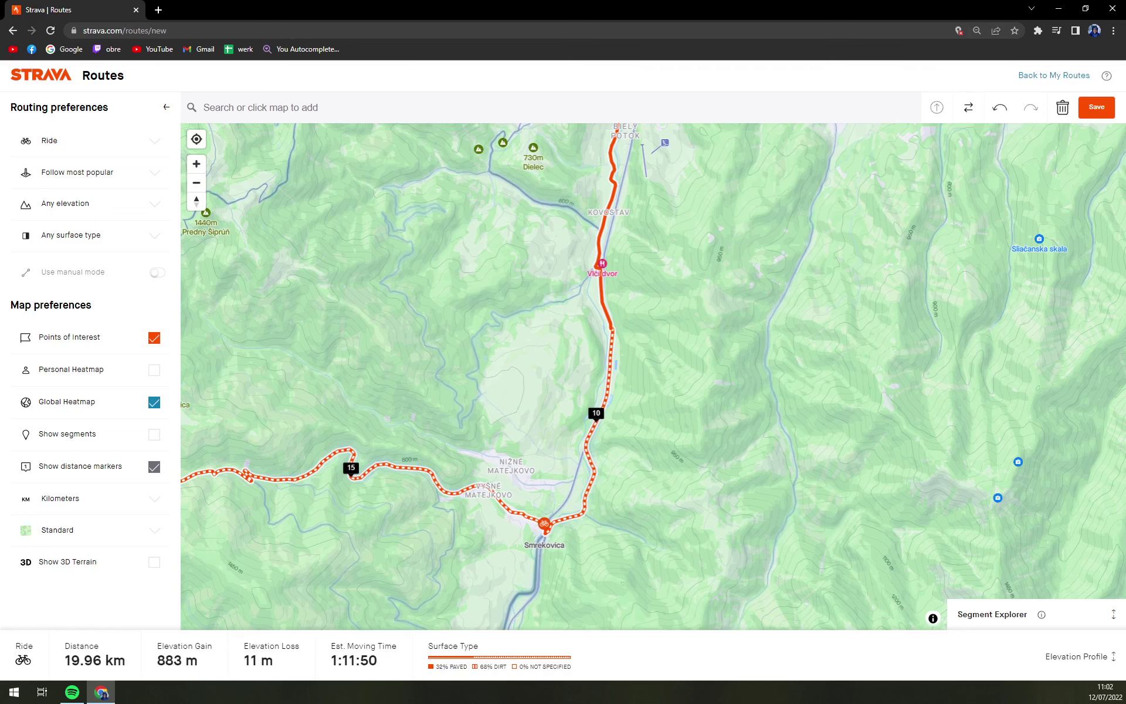
left_click_drag(554, 578, 616, 571)
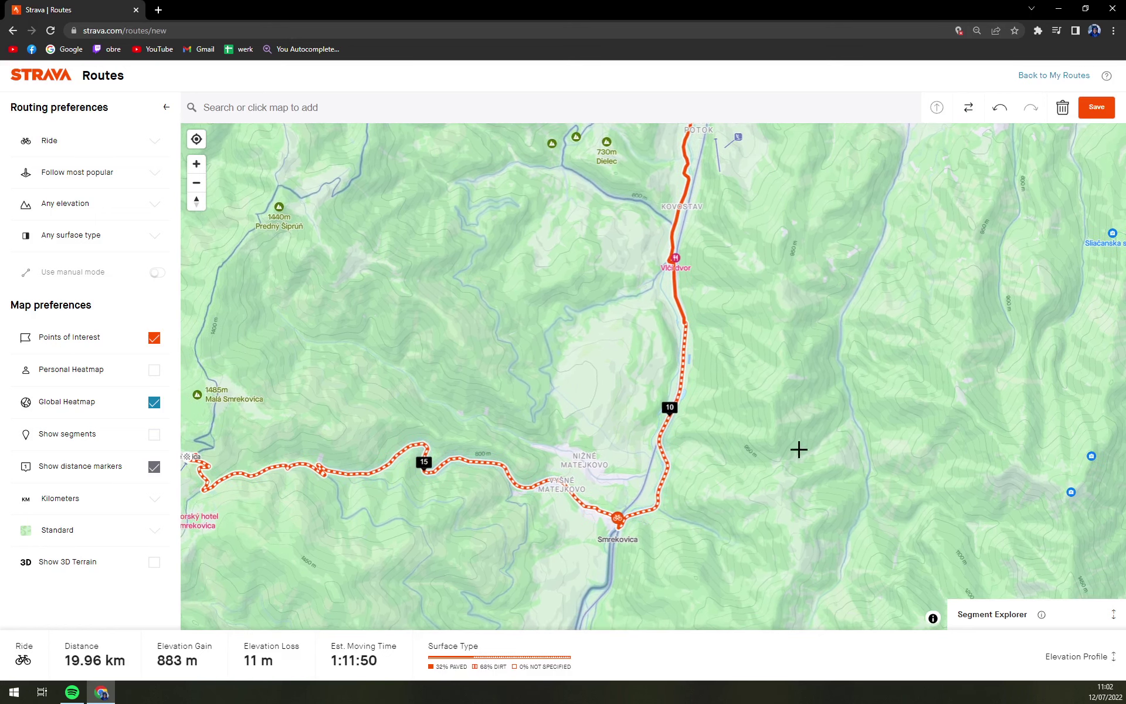
left_click_drag(799, 450, 875, 375)
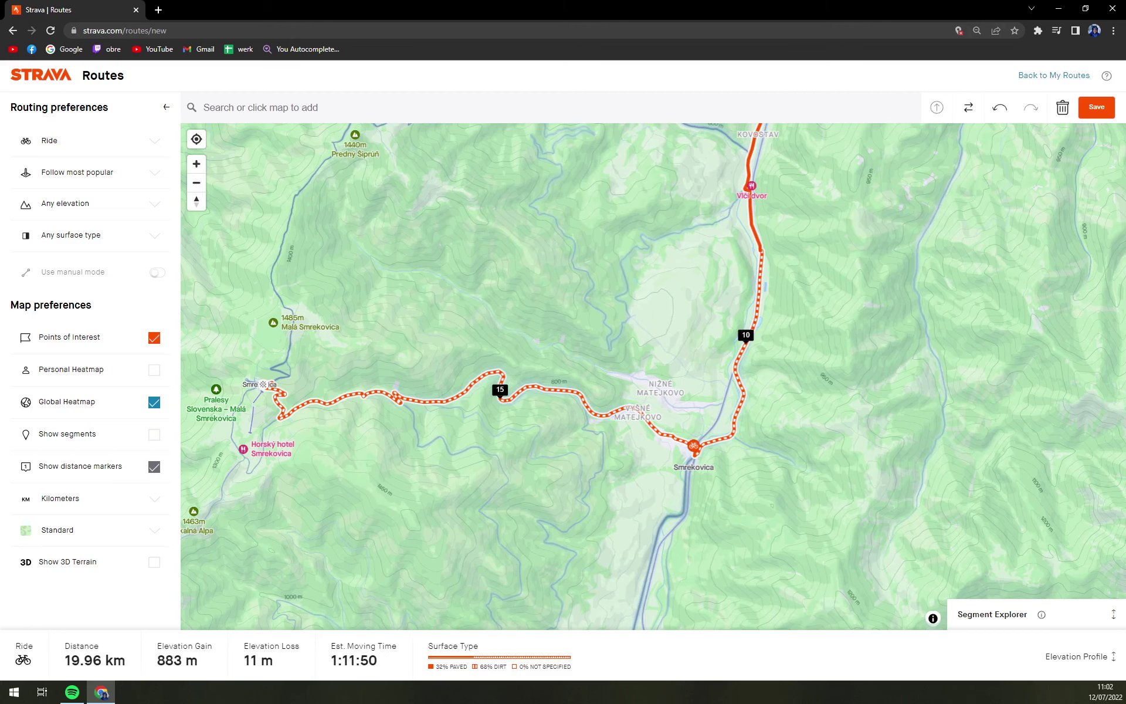
scroll(351, 482, "up", 3)
scroll(485, 450, "up", 3)
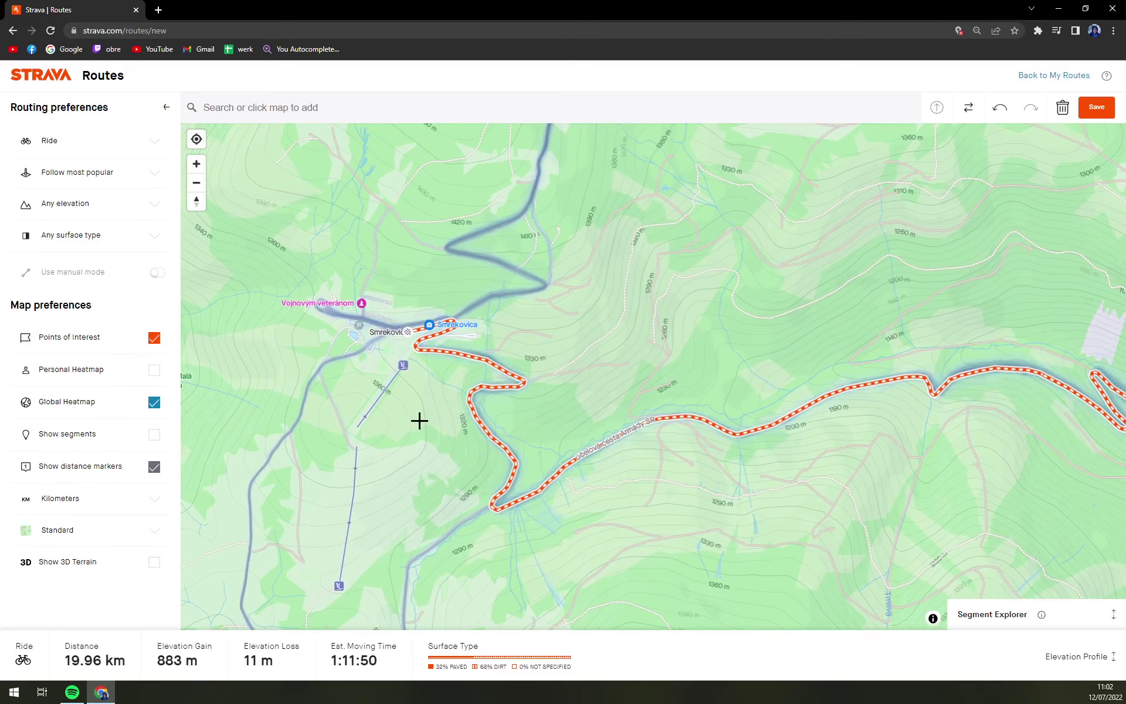
scroll(530, 526, "down", 3)
left_click_drag(601, 487, 399, 431)
scroll(410, 434, "down", 3)
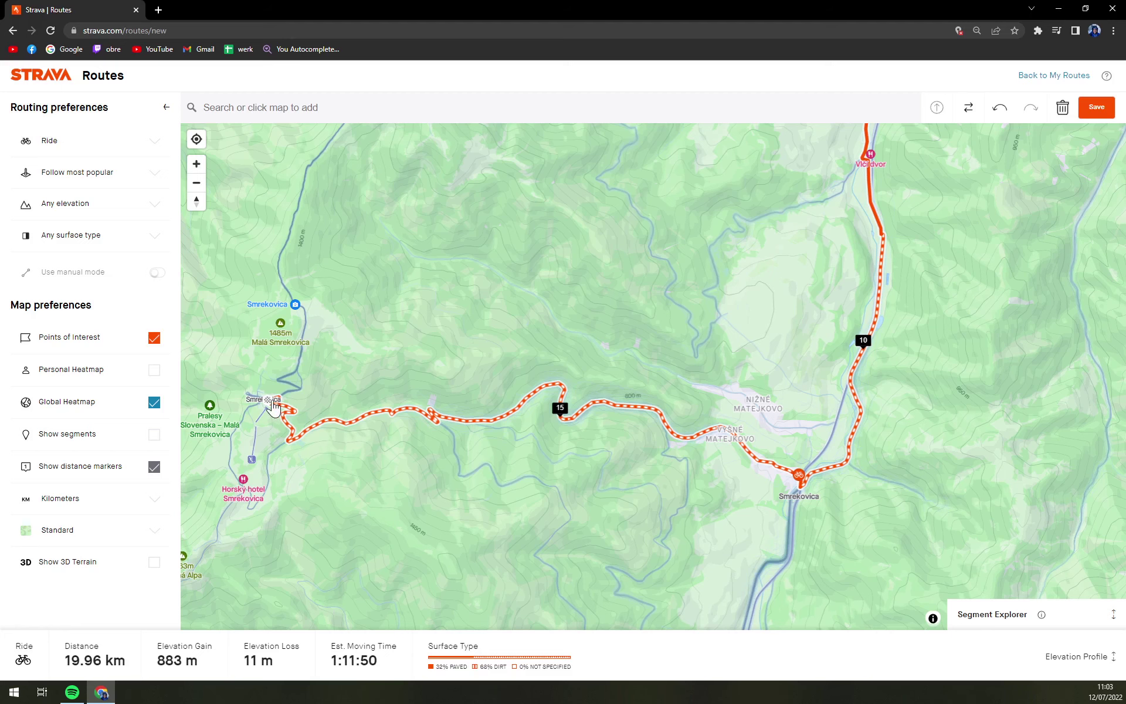
Delete the Ružomberok start waypoint, clearing the route to 0.00 km.
left_click(272, 372)
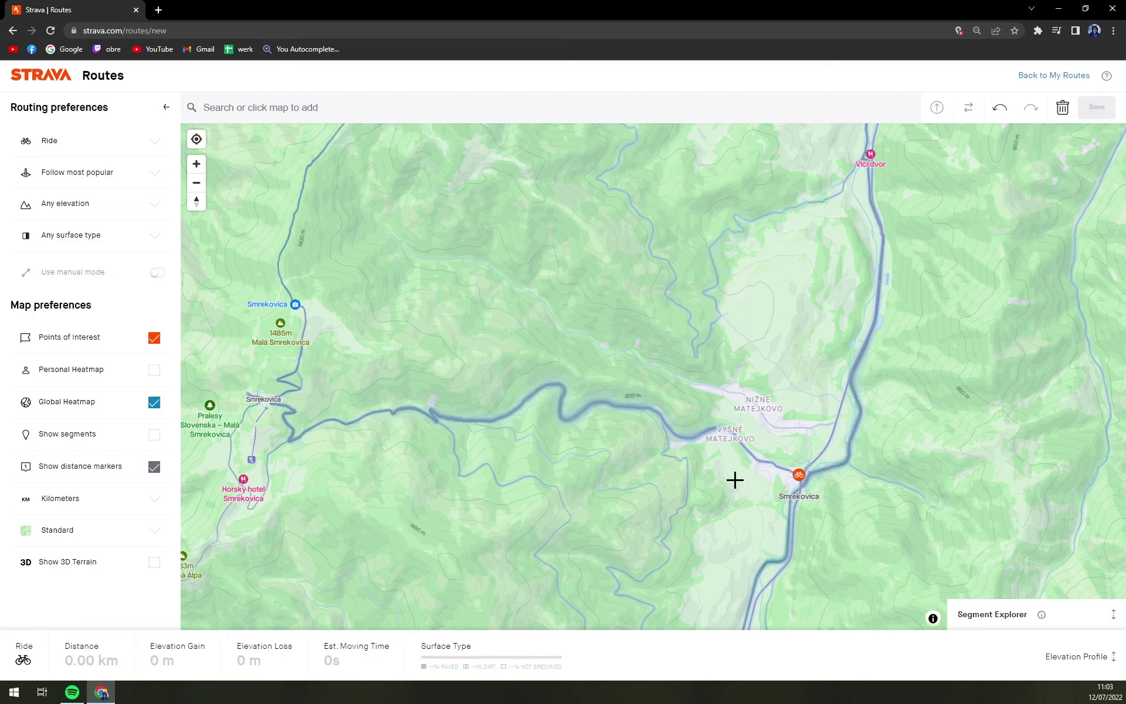
scroll(807, 424, "up", 3)
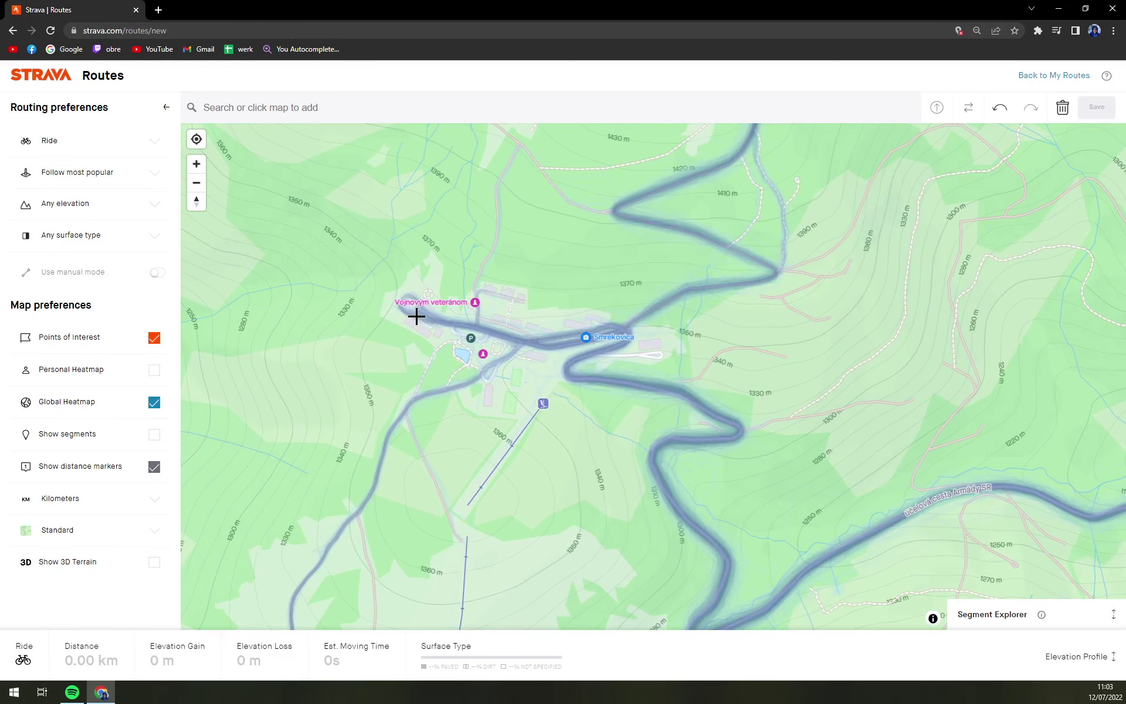
Add an end point near Vojnovým veteránom for an 8.13 km, 790 m climb.
left_click(423, 315)
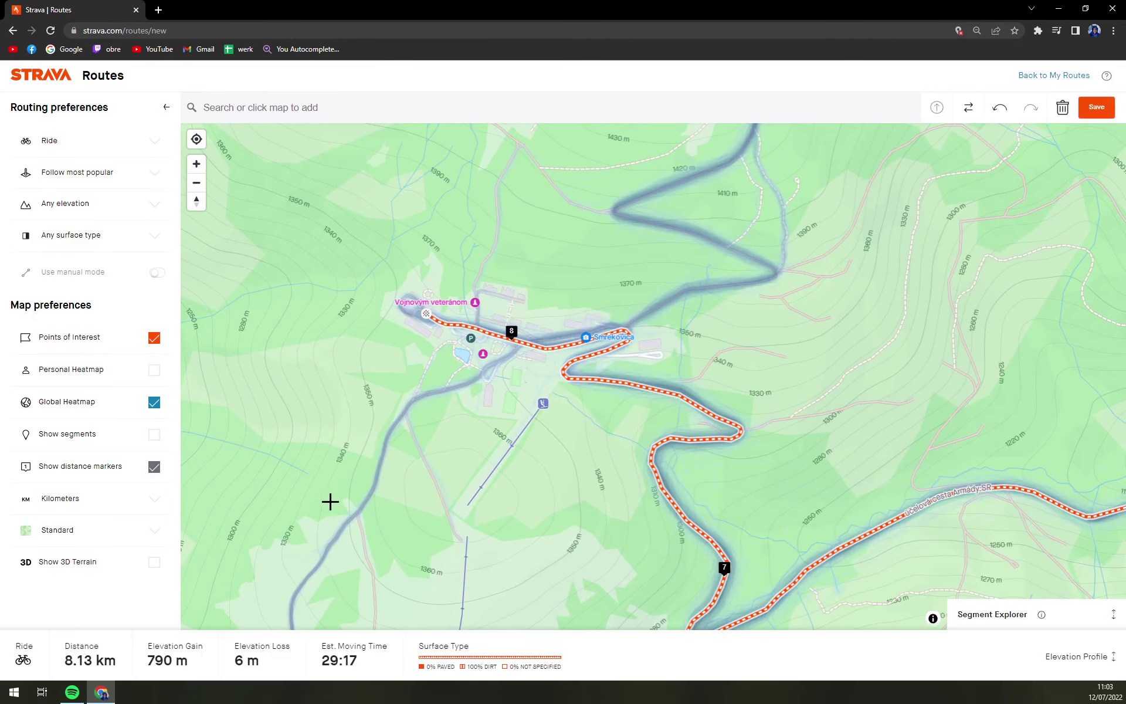
scroll(222, 629, "down", 2)
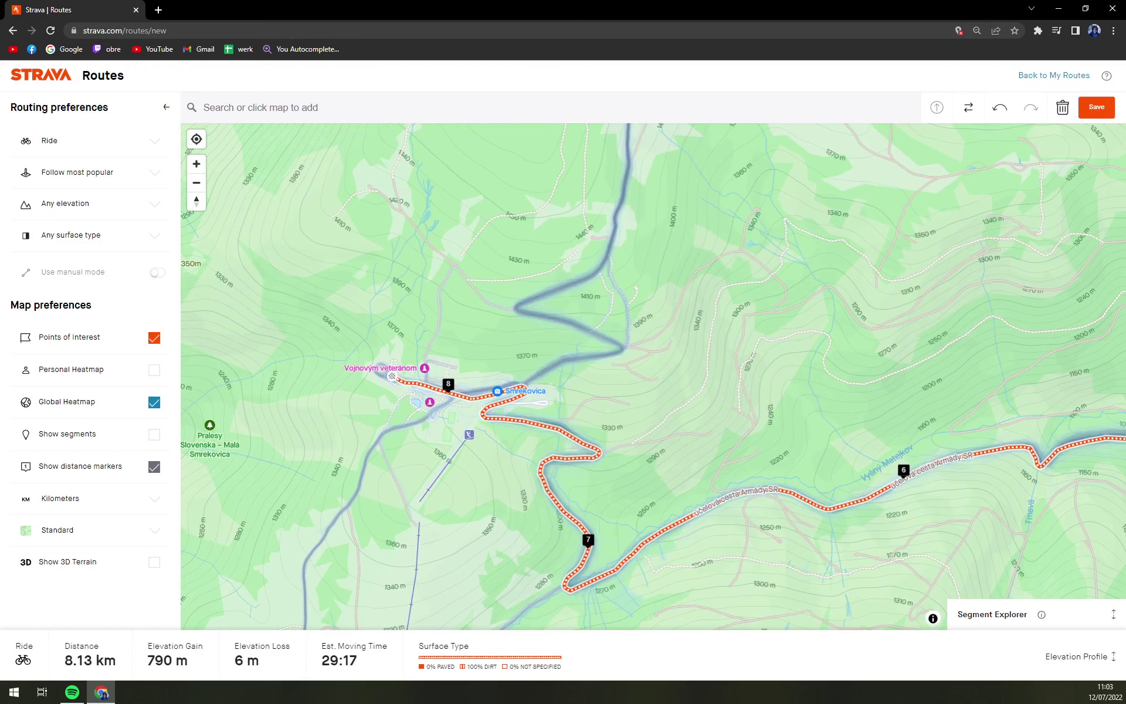
scroll(495, 469, "down", 3)
scroll(699, 359, "down", 2)
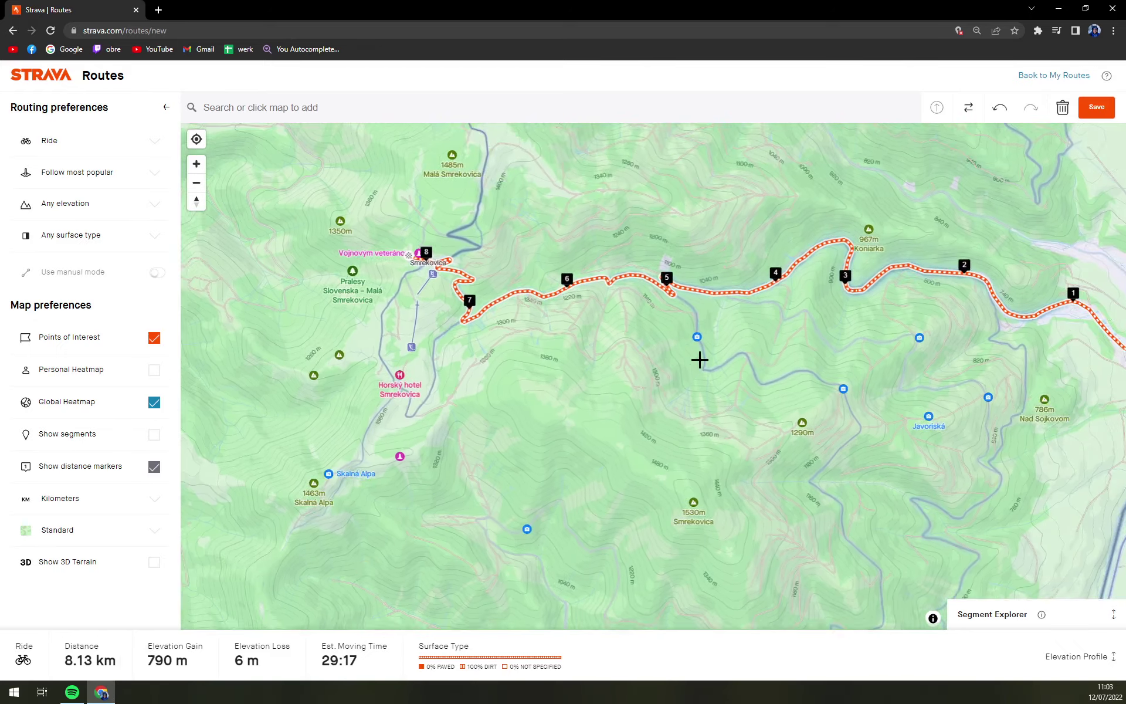
left_click_drag(699, 360, 477, 377)
scroll(523, 381, "down", 2)
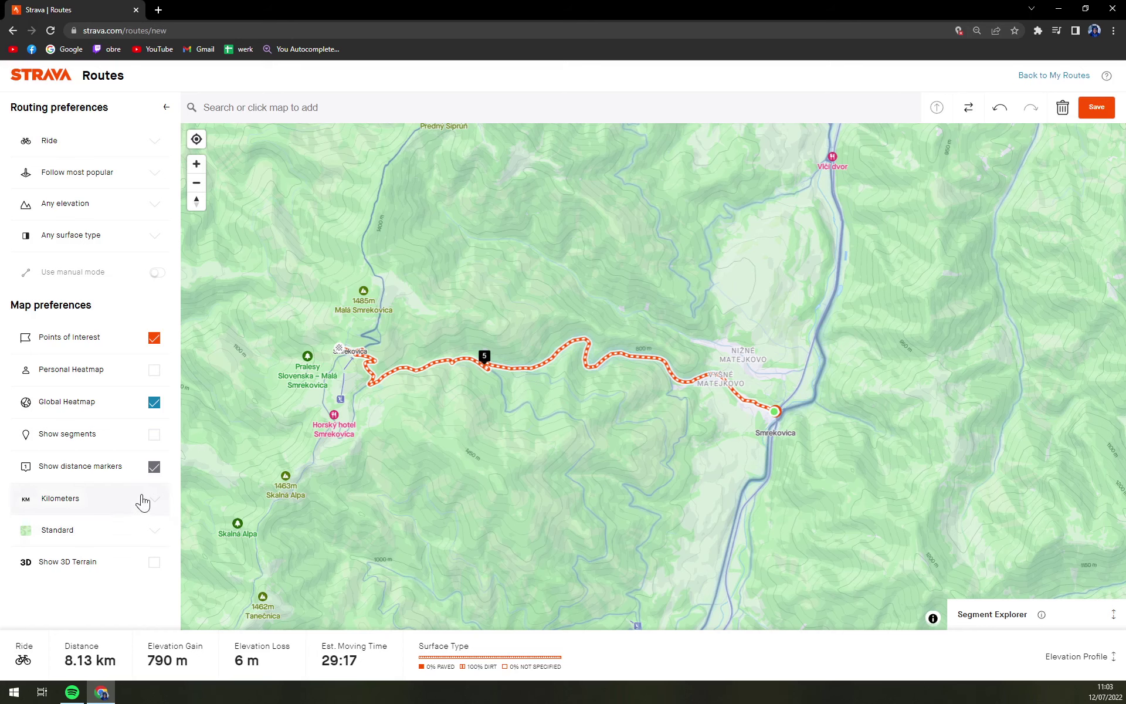
Switch the map to Hybrid and reverse the route so it descends 790 m.
left_click(143, 531)
left_click(65, 371)
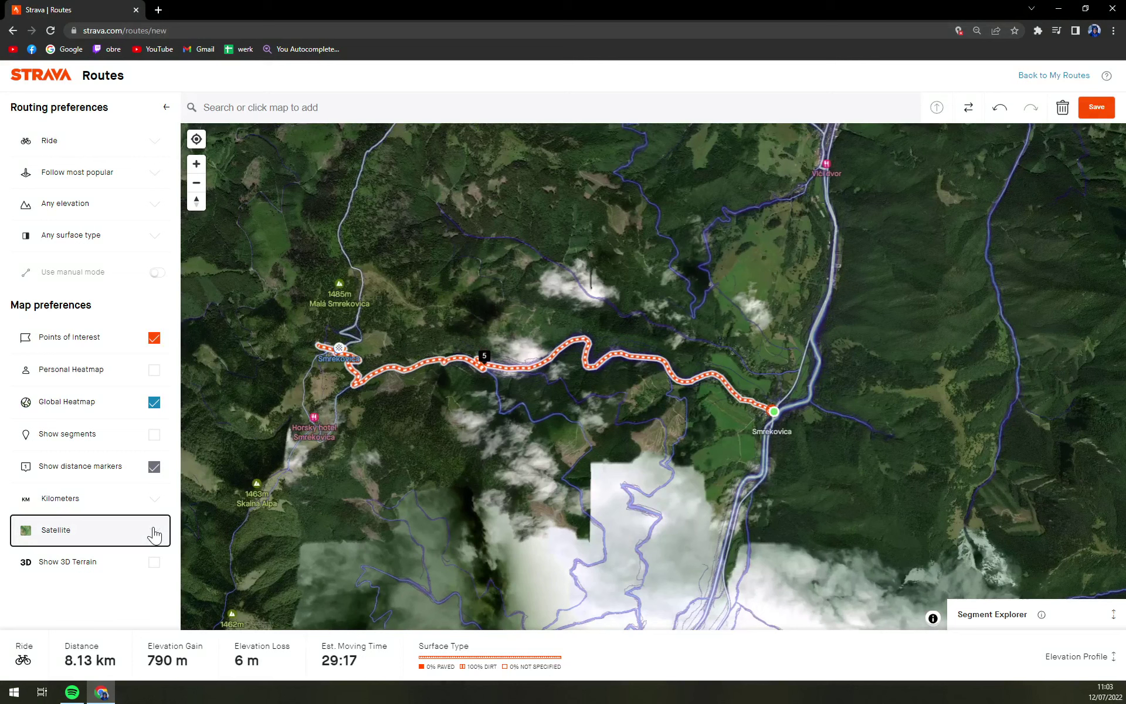
left_click(146, 533)
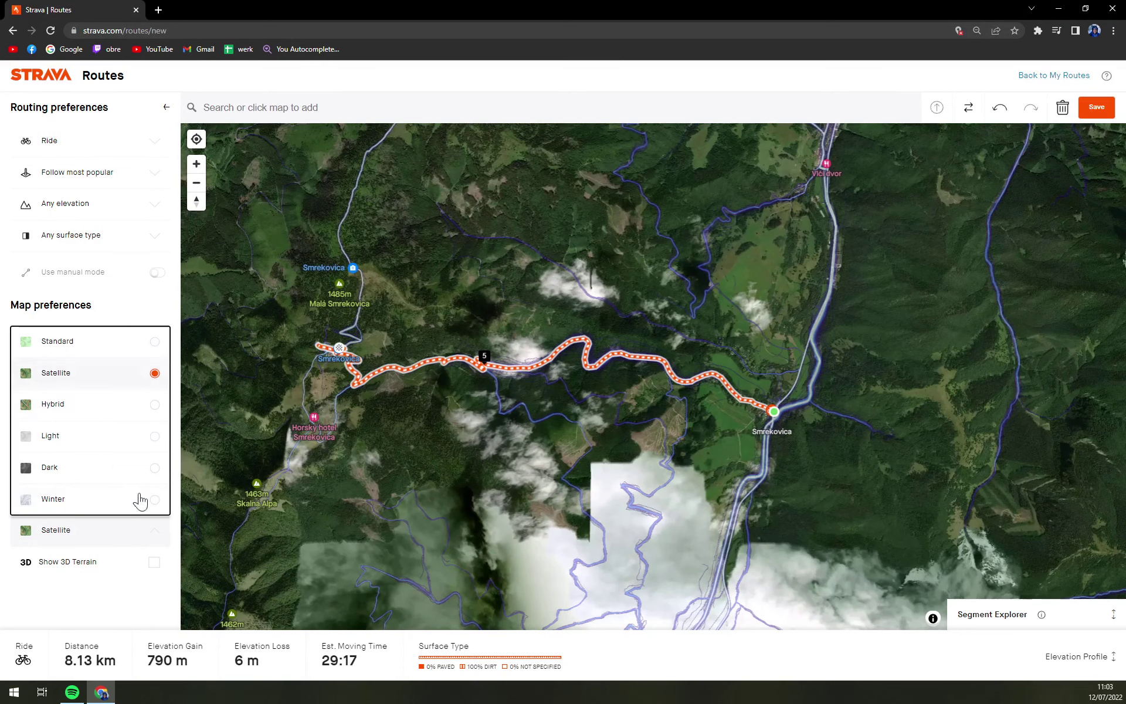
left_click(99, 403)
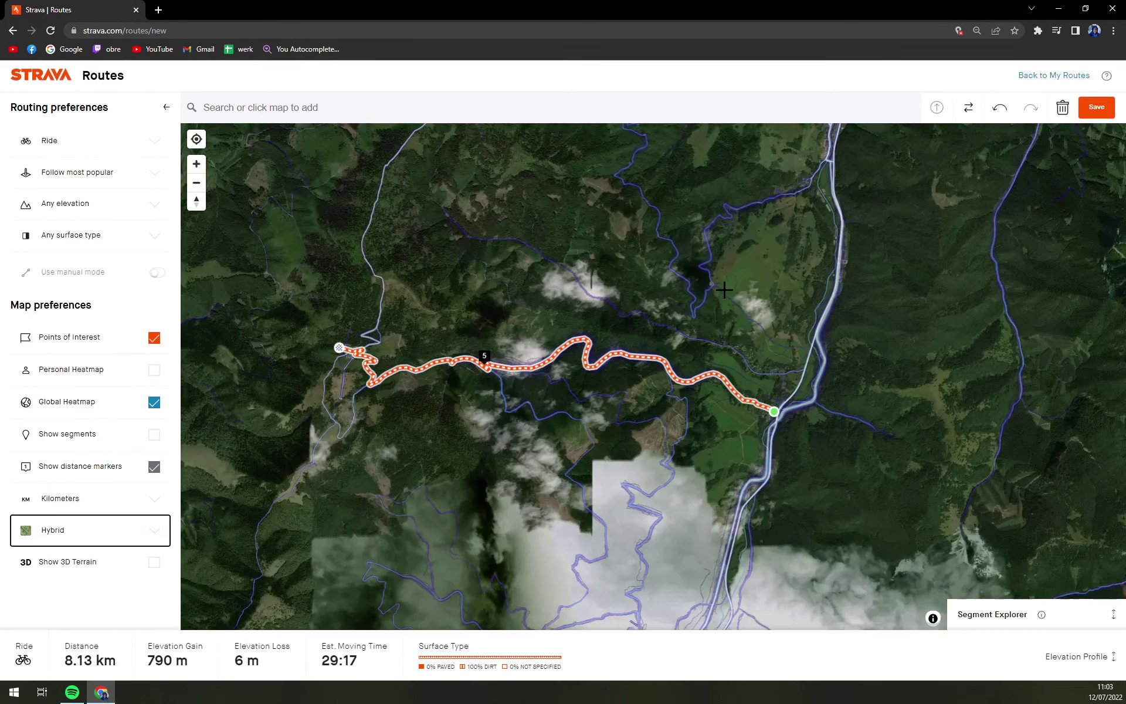
left_click(955, 113)
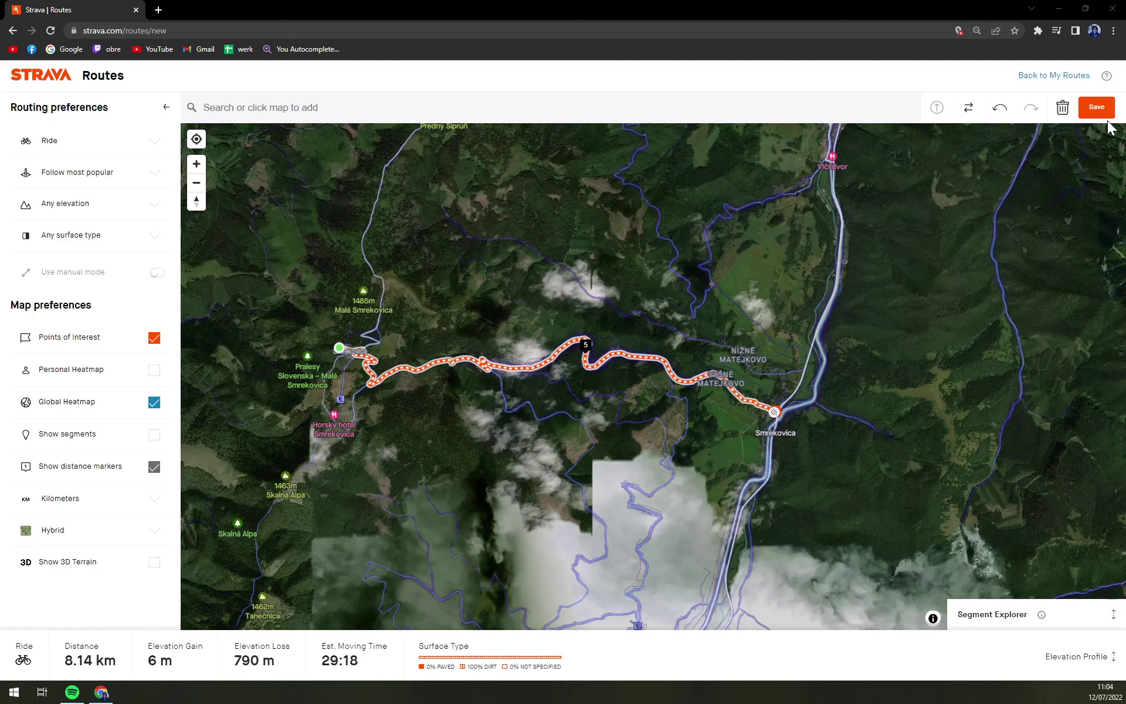
Reverse the route back to a 790 m climb and bring up the save dialog.
left_click(968, 107)
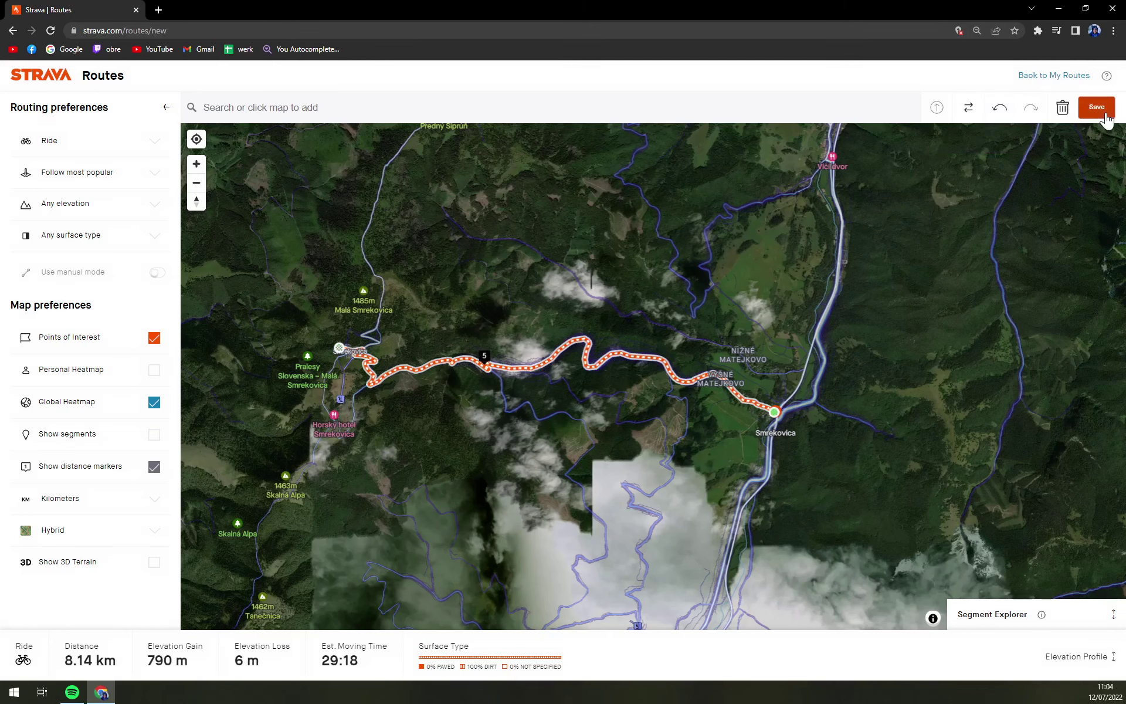
left_click(1096, 107)
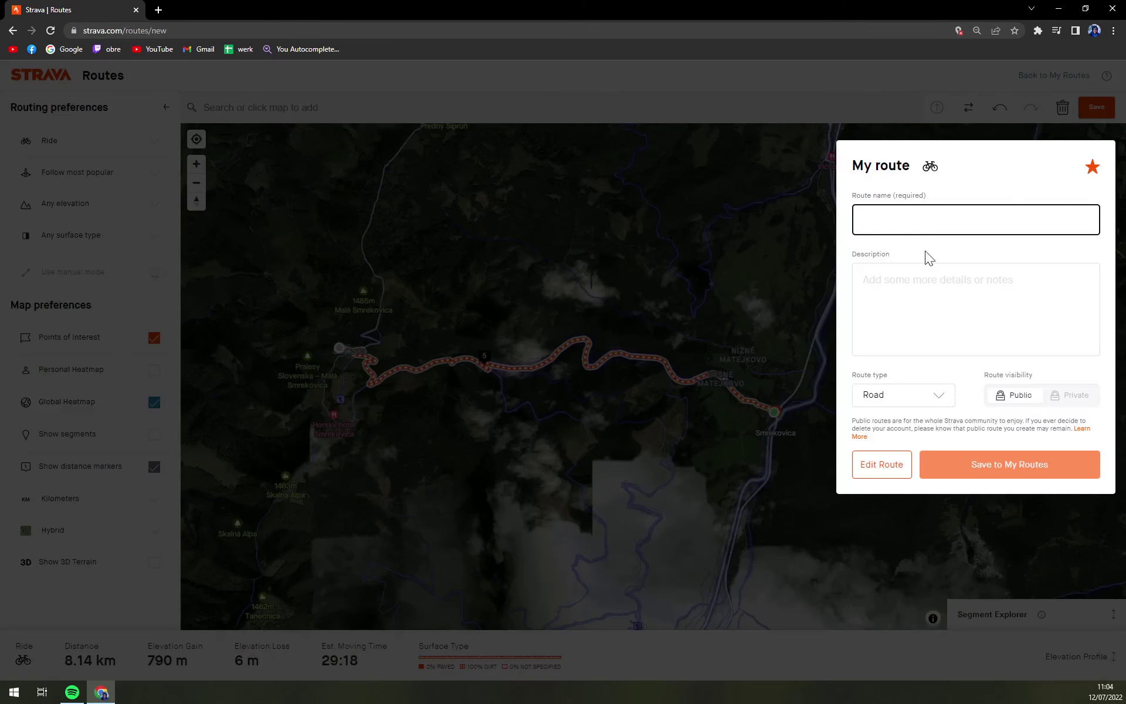